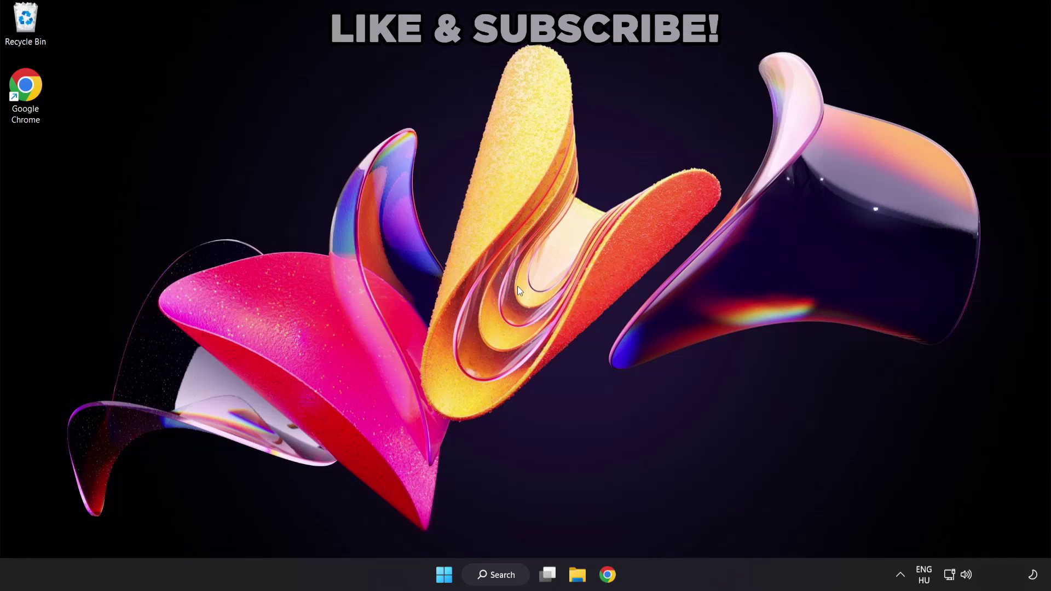
- Search Windows for 'device manager'
left_click(507, 579)
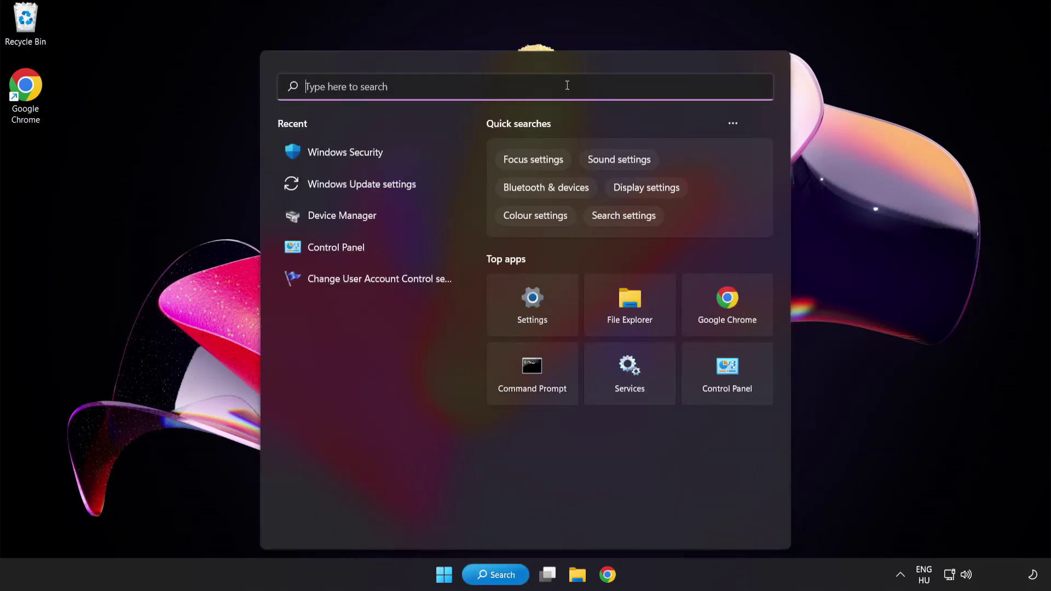
type("device manag")
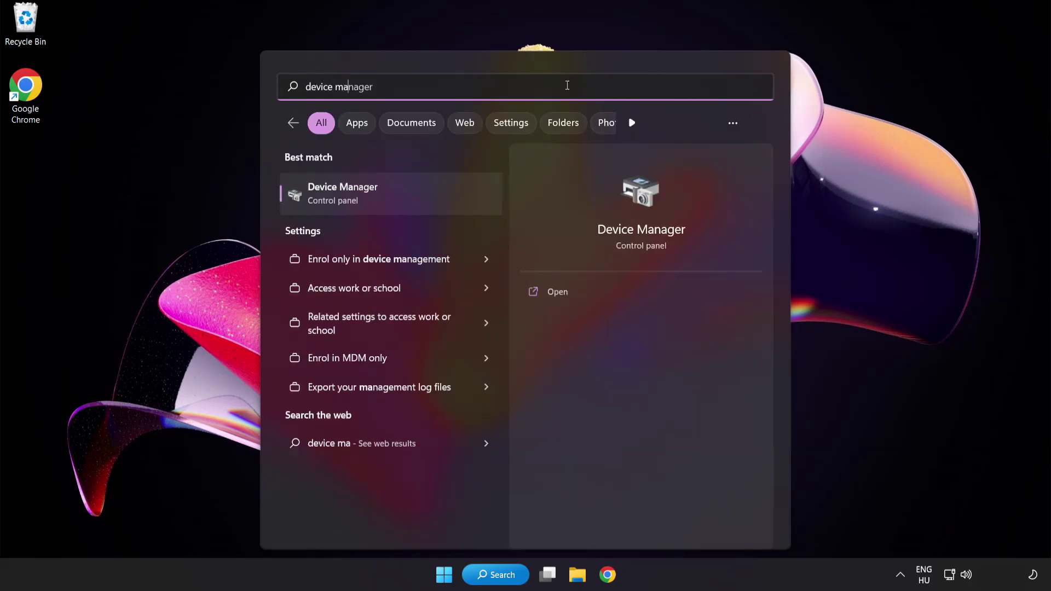
type("er")
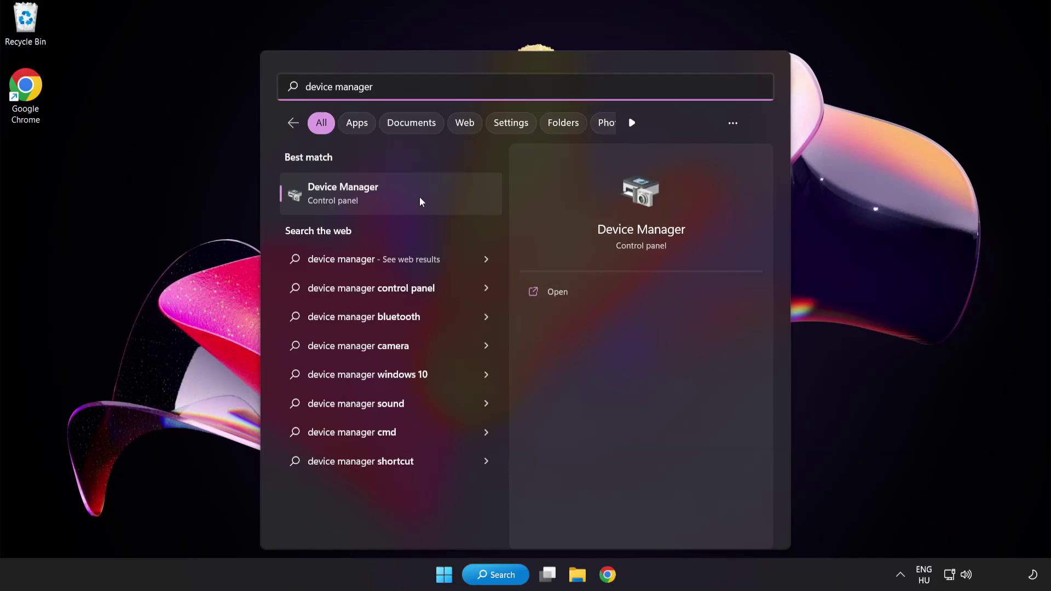
- Open Device Manager, expand Display adapters and bring up the VMware SVGA 3D adapter's actions
left_click(420, 198)
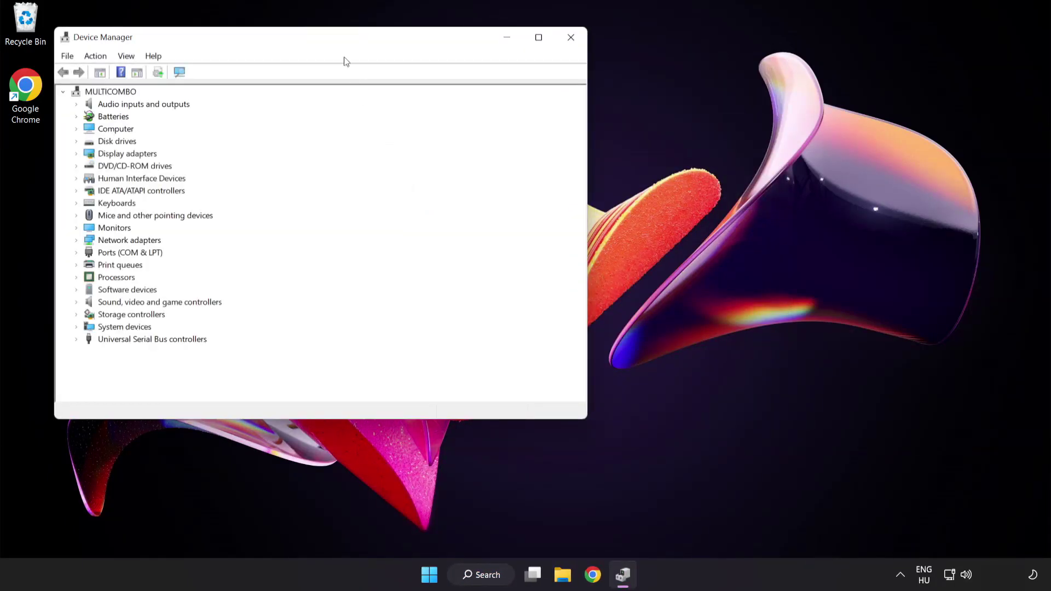
left_click_drag(337, 41, 516, 110)
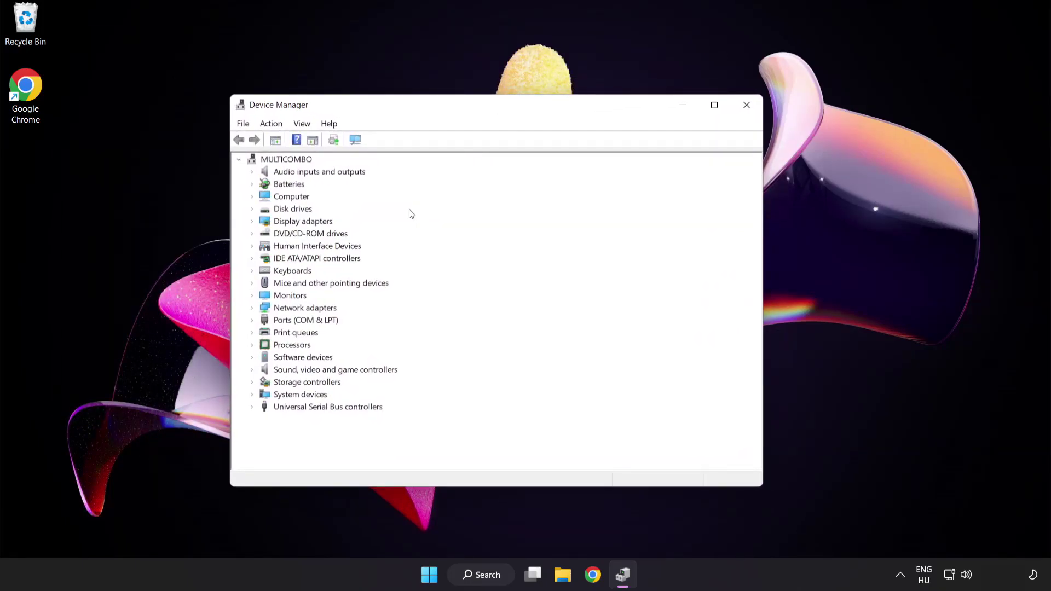
left_click(325, 227)
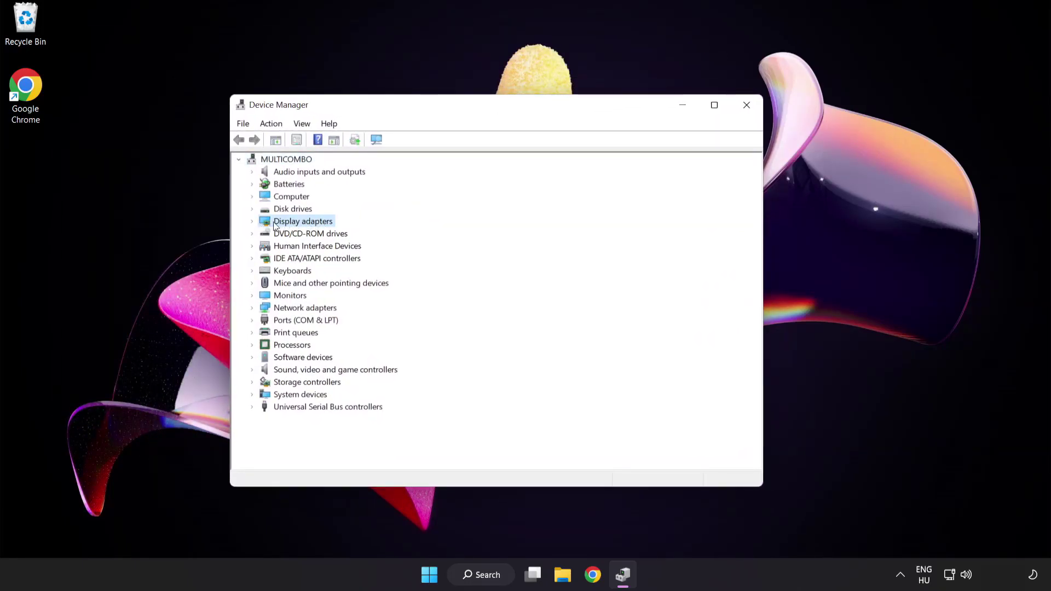
left_click(253, 222)
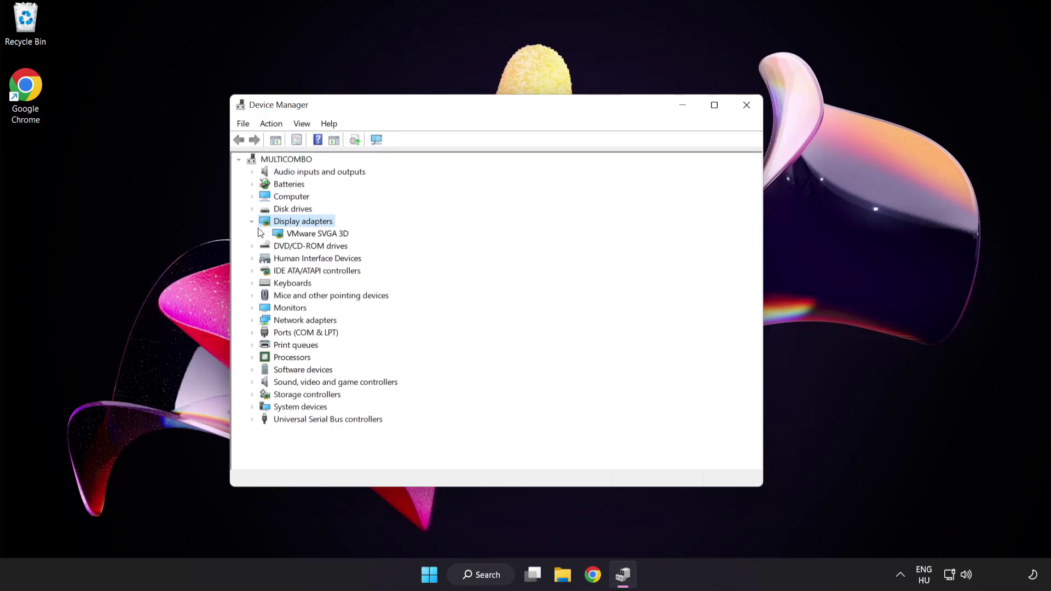
left_click(278, 235)
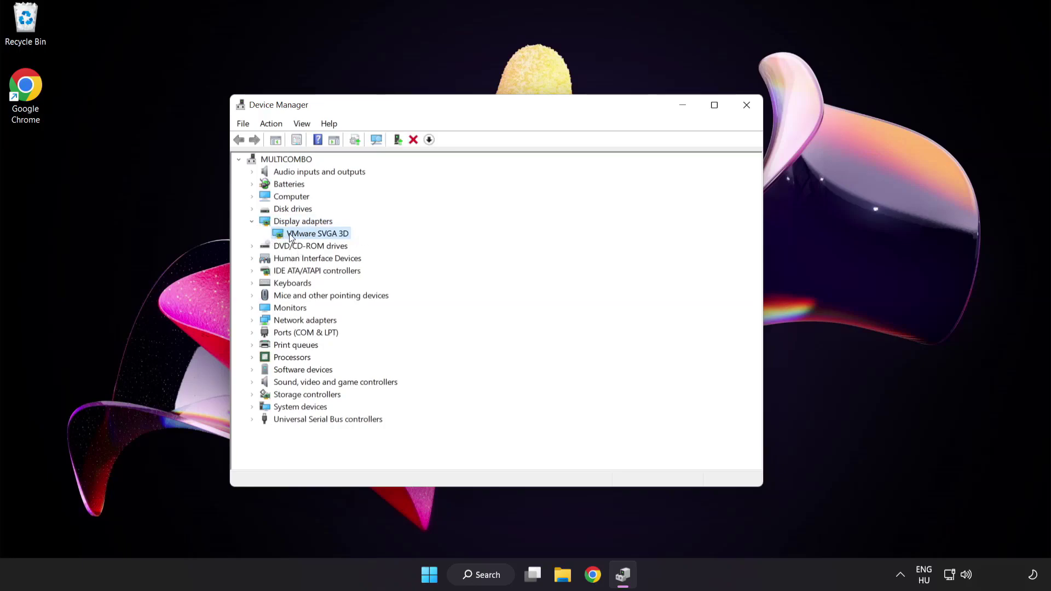
right_click(309, 235)
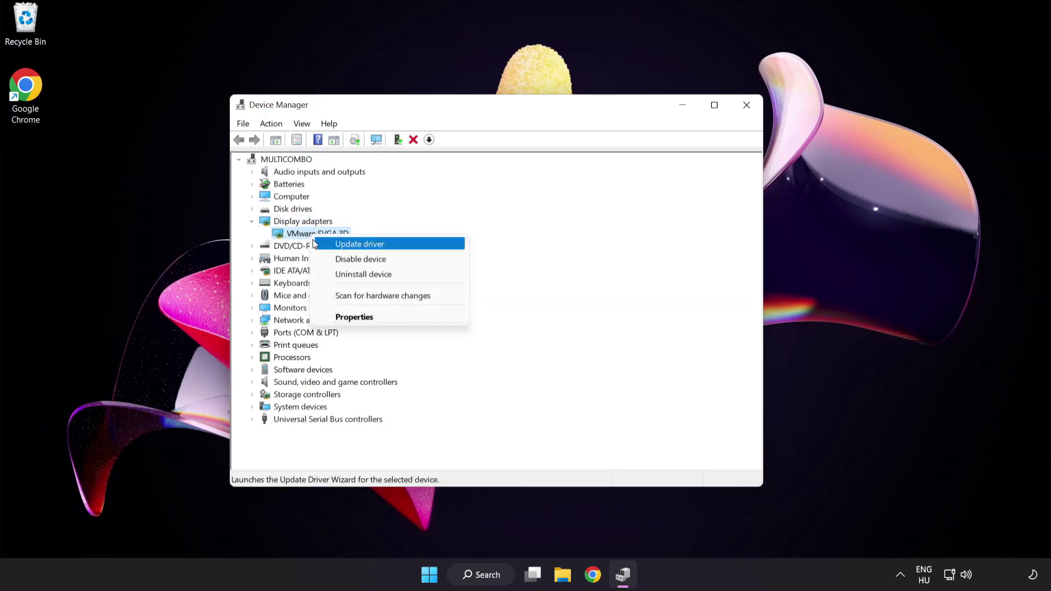
- Search automatically for a VMware SVGA 3D driver; the best one is already installed, so close the wizard
left_click(407, 246)
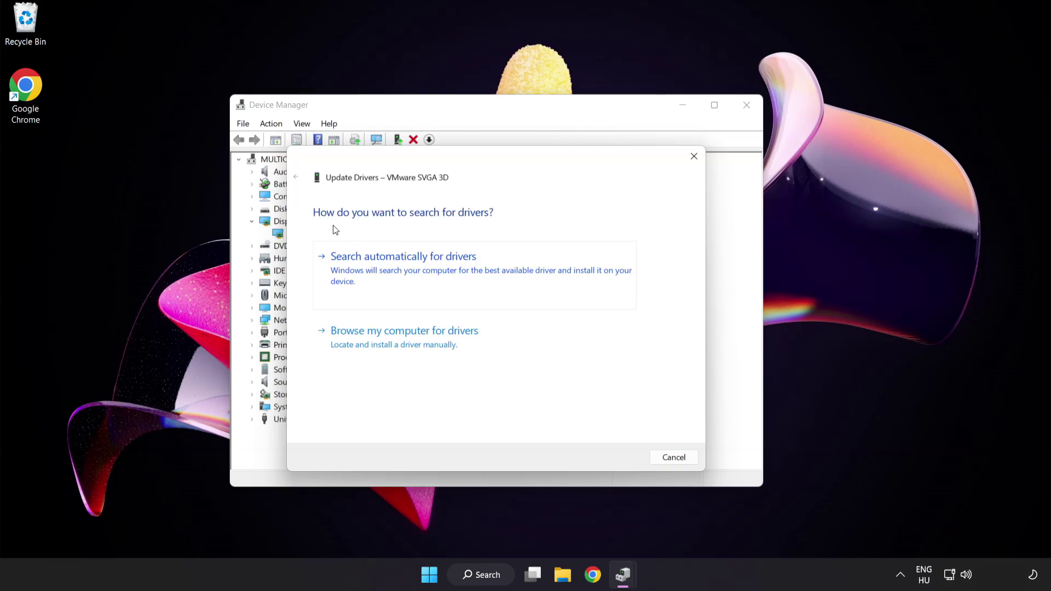
left_click(459, 272)
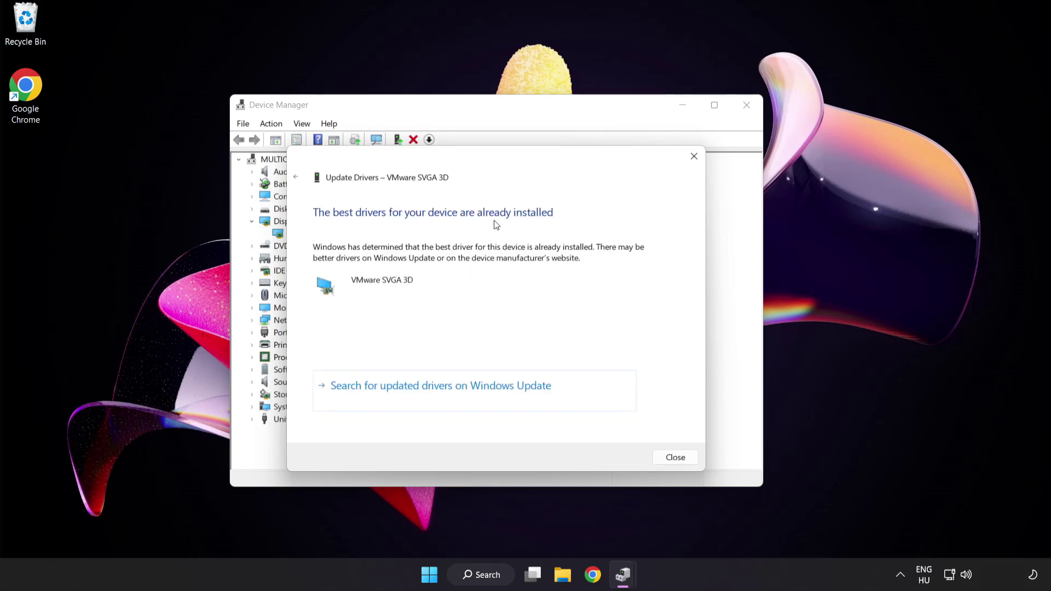
left_click(673, 458)
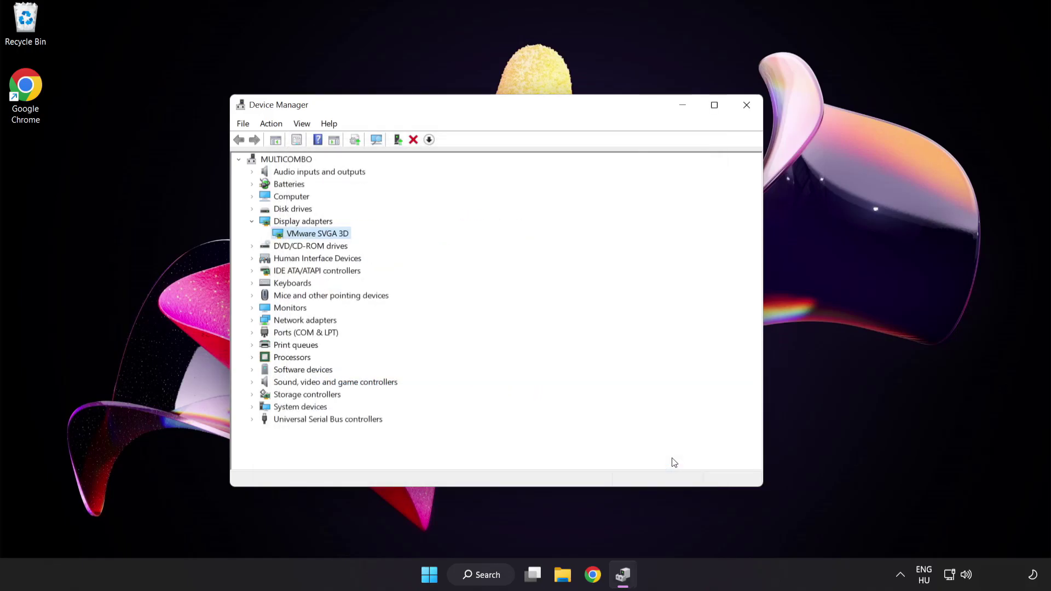
- Close Device Manager and search Windows for 'update'
left_click(746, 105)
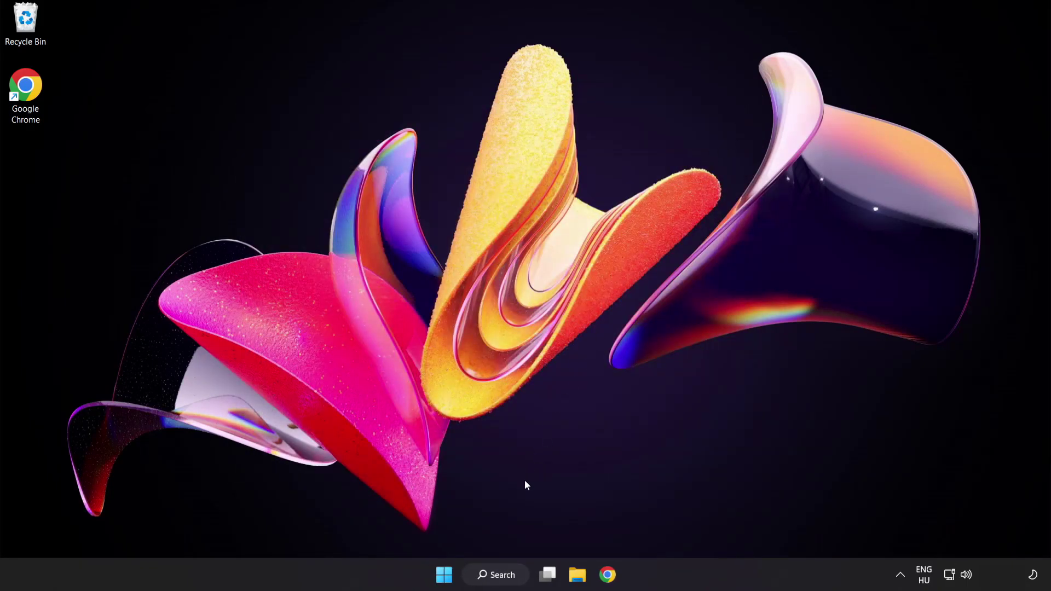
left_click(509, 579)
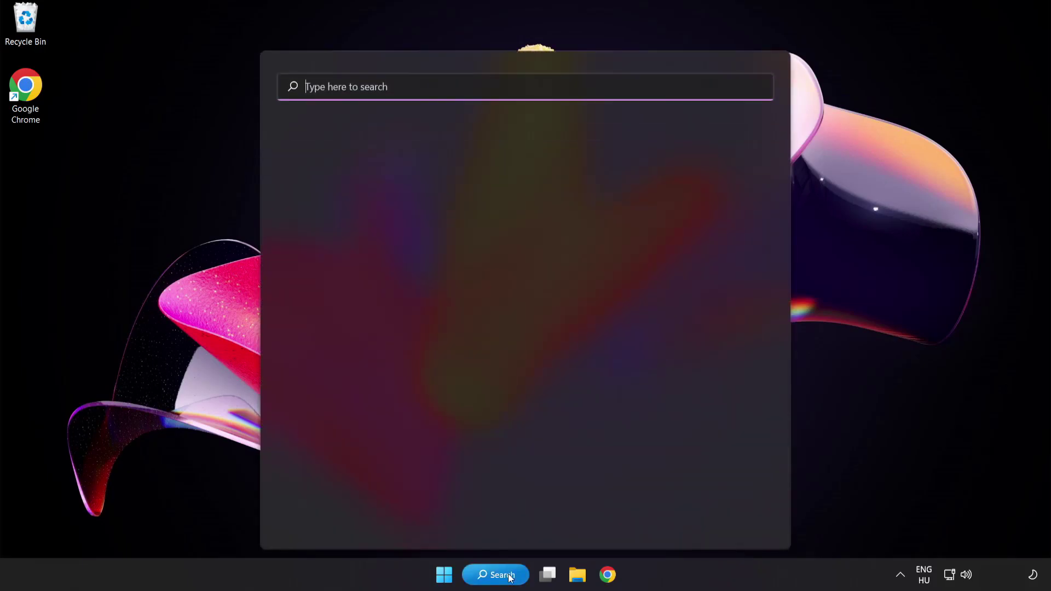
type("update")
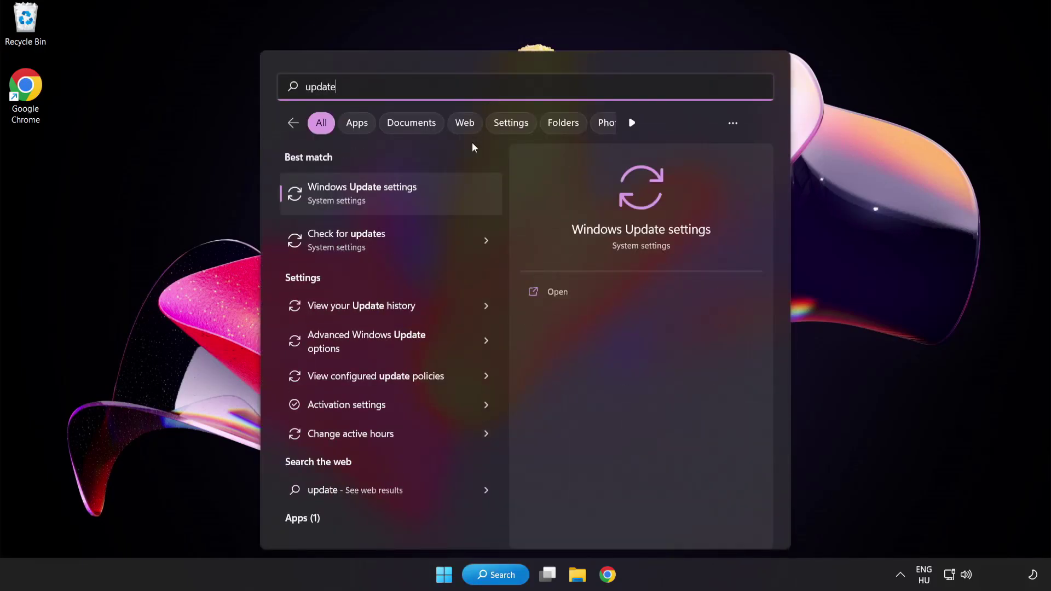
- Check Windows Update for new updates, confirm the PC is up to date, and close Settings
left_click(402, 201)
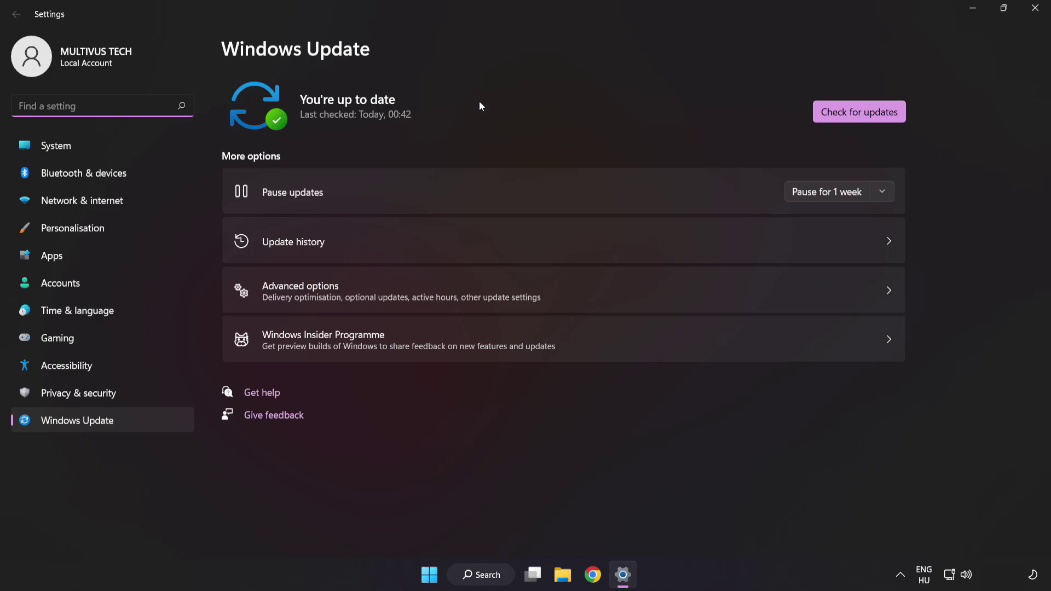
left_click(855, 117)
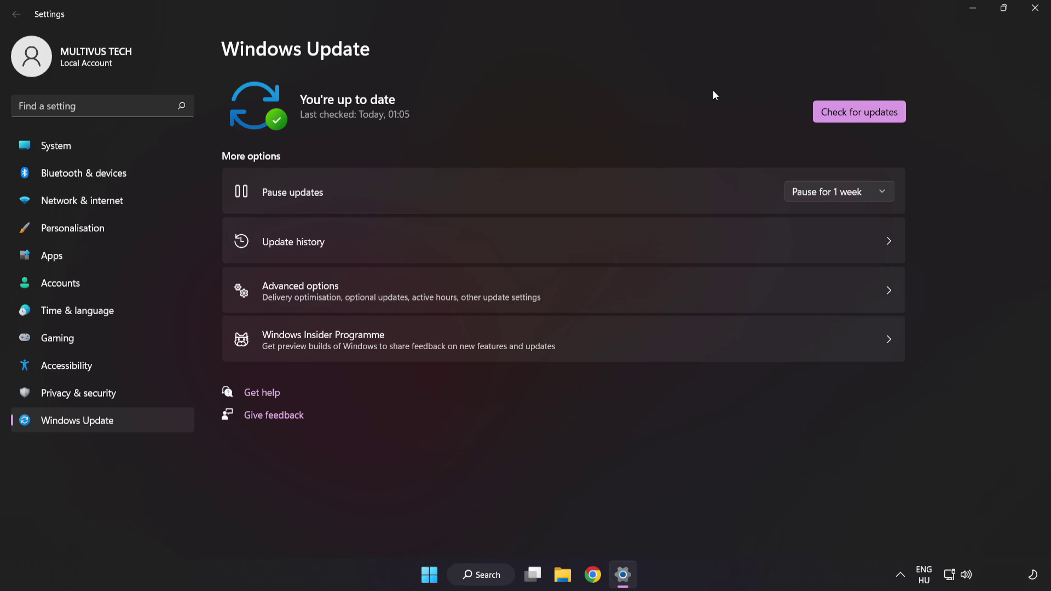
left_click(1034, 9)
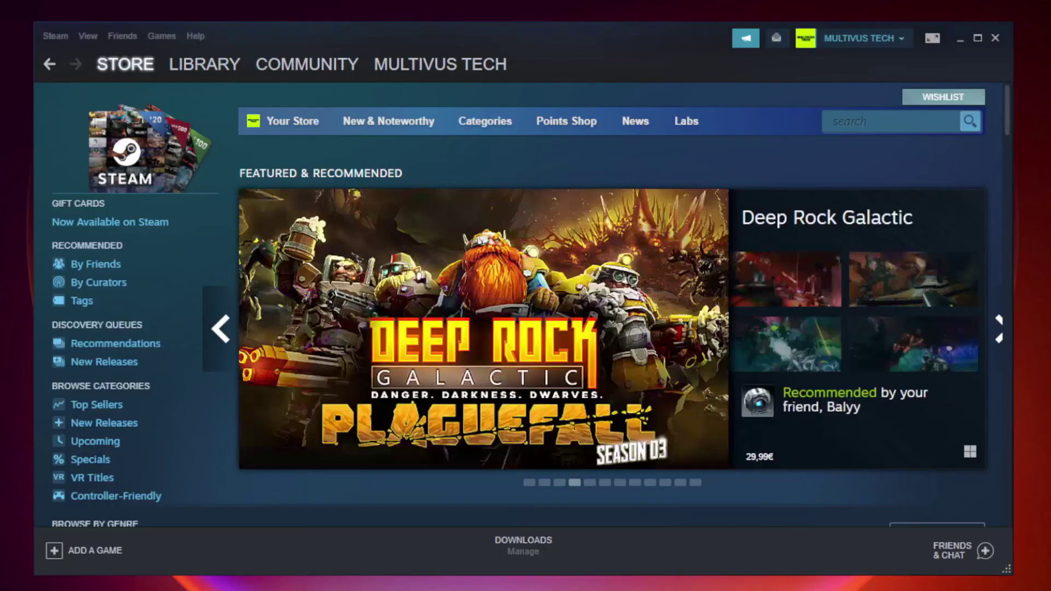
- Switch Steam to the Library and bring up actions for the game under Favorites
mouse_move(173, 67)
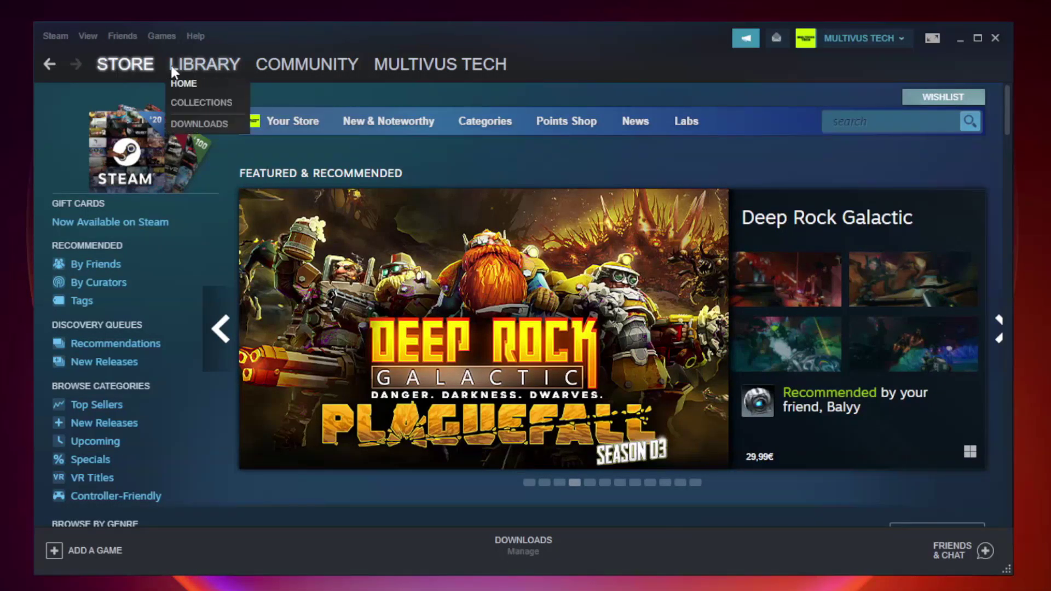
left_click(213, 70)
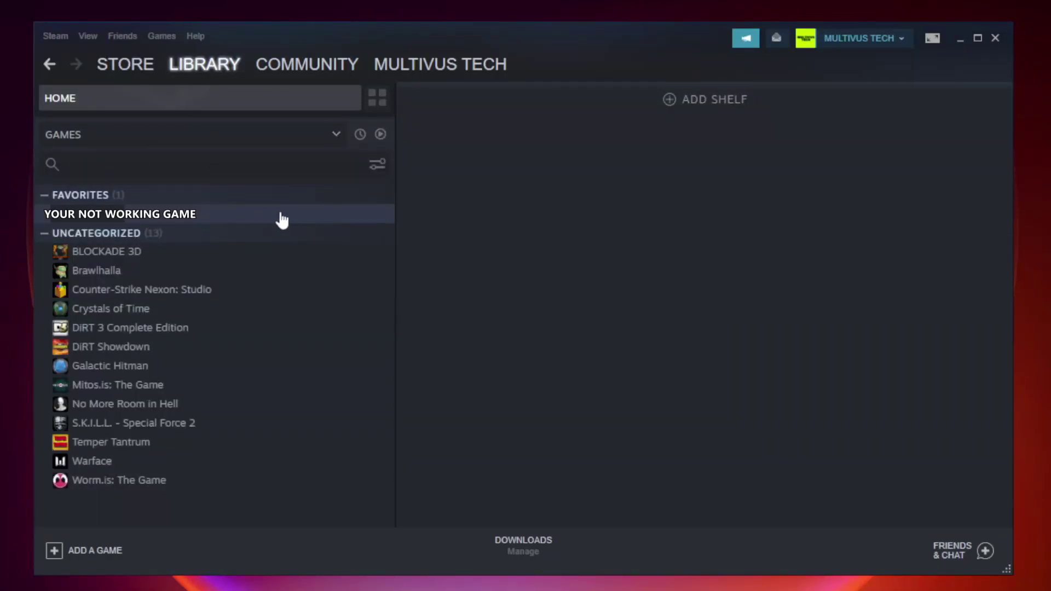
right_click(228, 218)
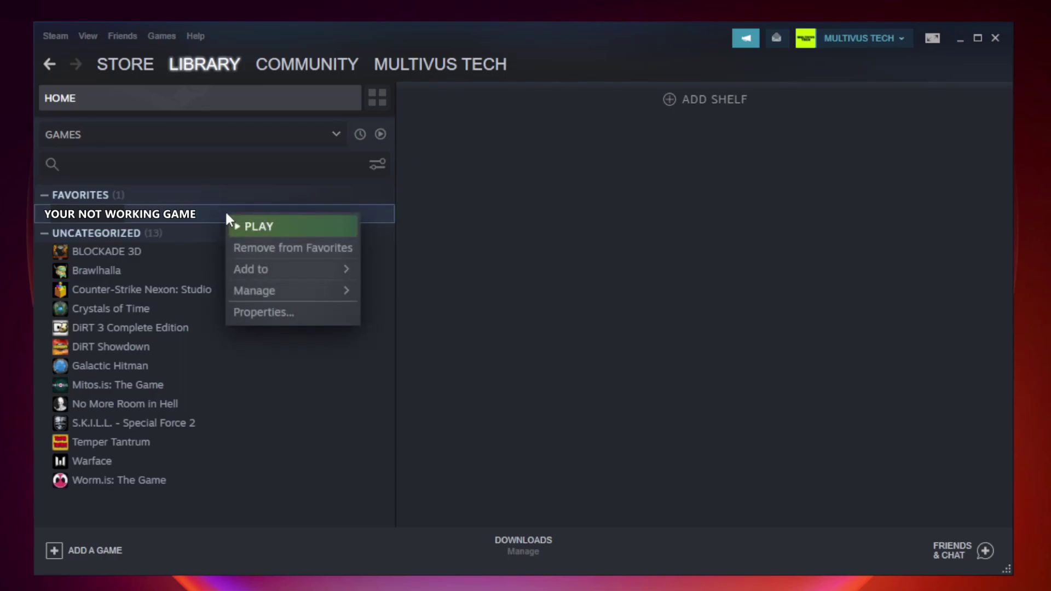
- Verify Unturned's game files via Properties > Local Files, validating all 9192 files
left_click(290, 312)
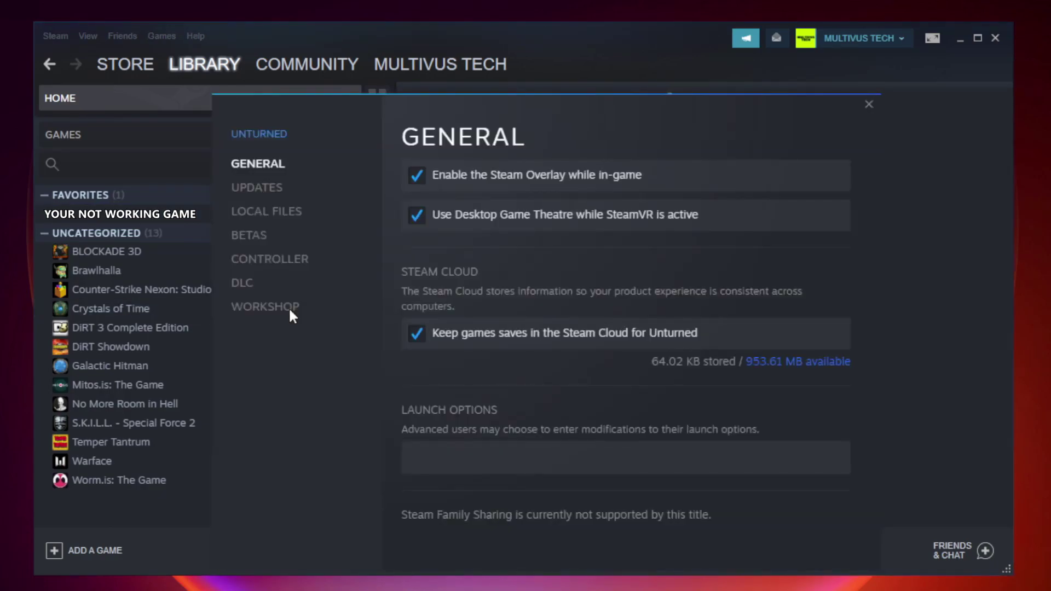
left_click(280, 220)
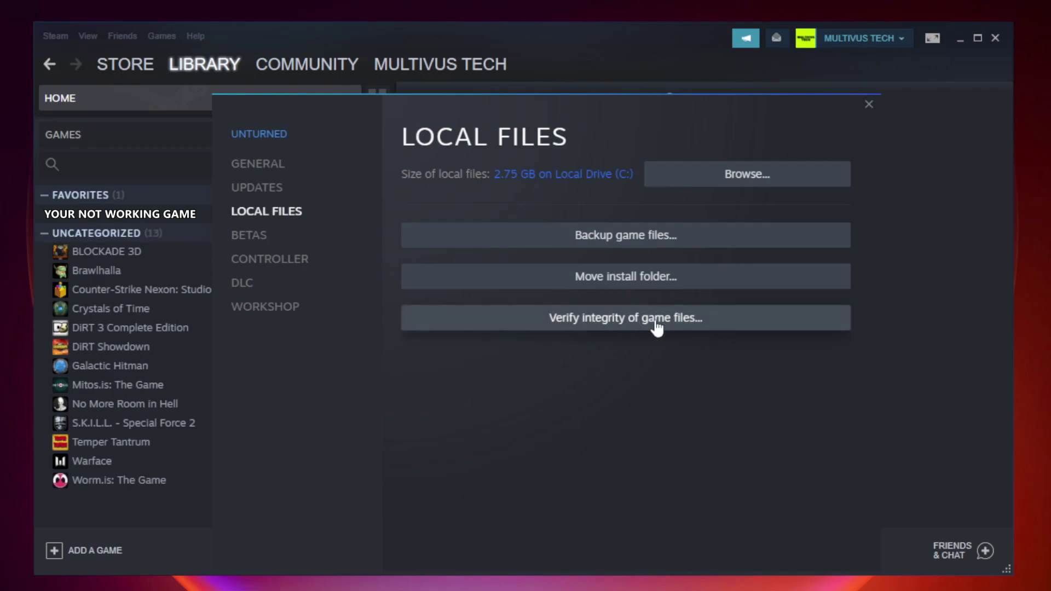
left_click(636, 329)
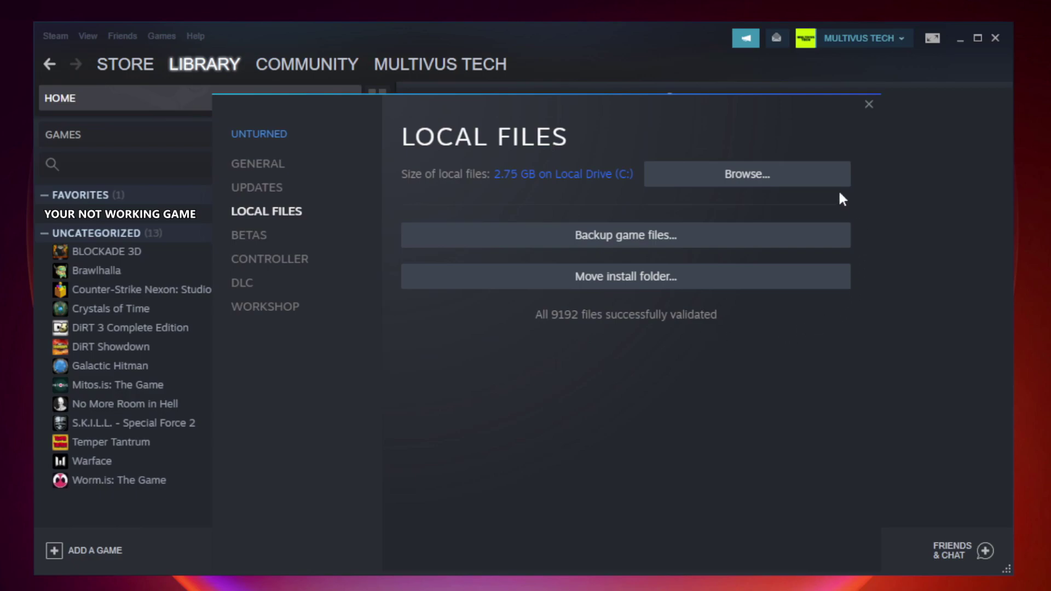
- Open the game's install folder and the Properties dialog of the YOUR NOT WORKING GAME shortcut
left_click(749, 175)
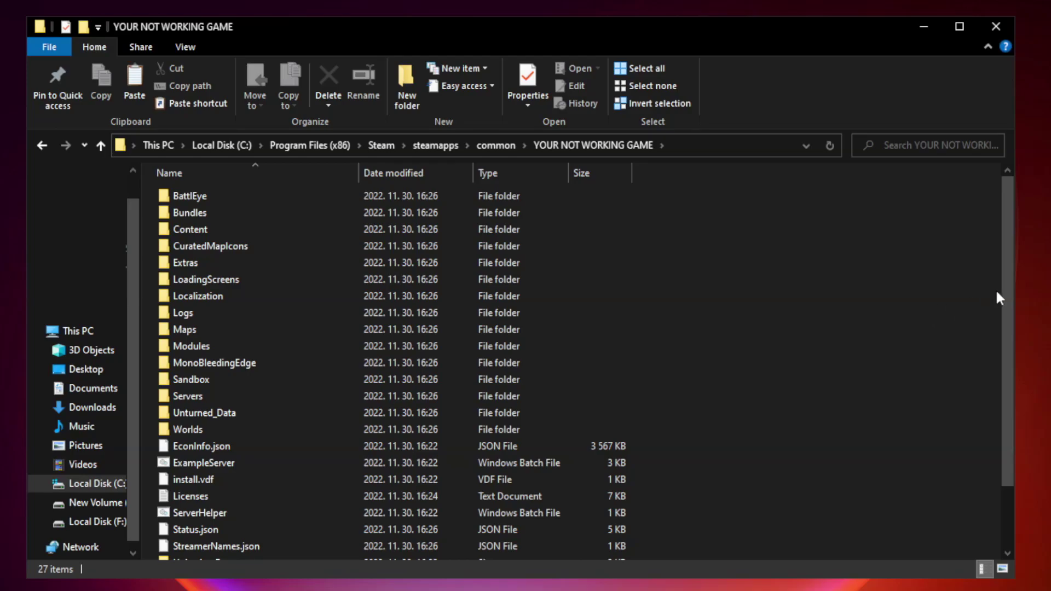
left_click_drag(1008, 287, 1009, 377)
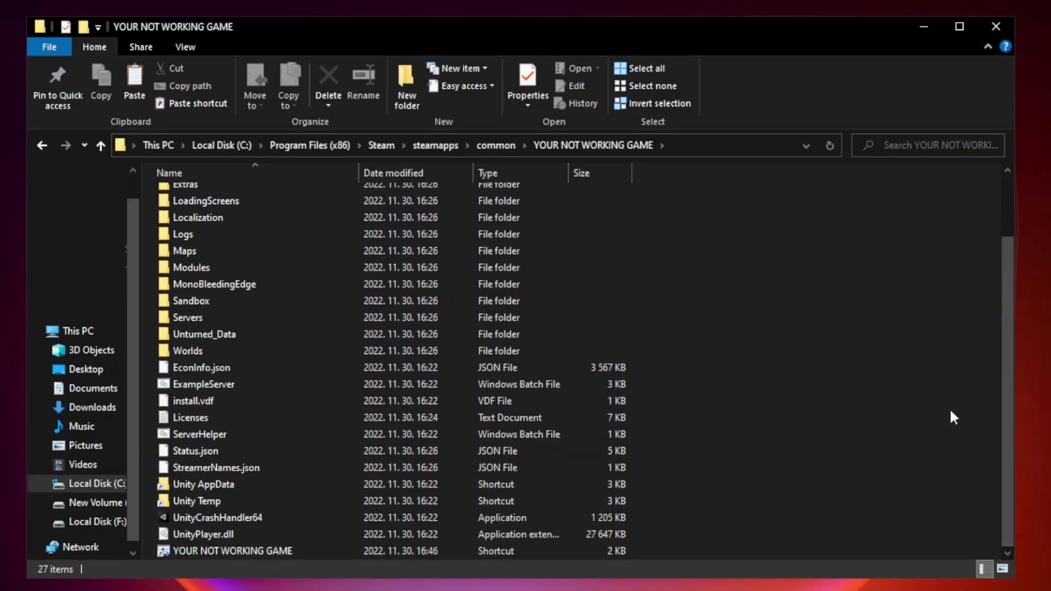
left_click(417, 549)
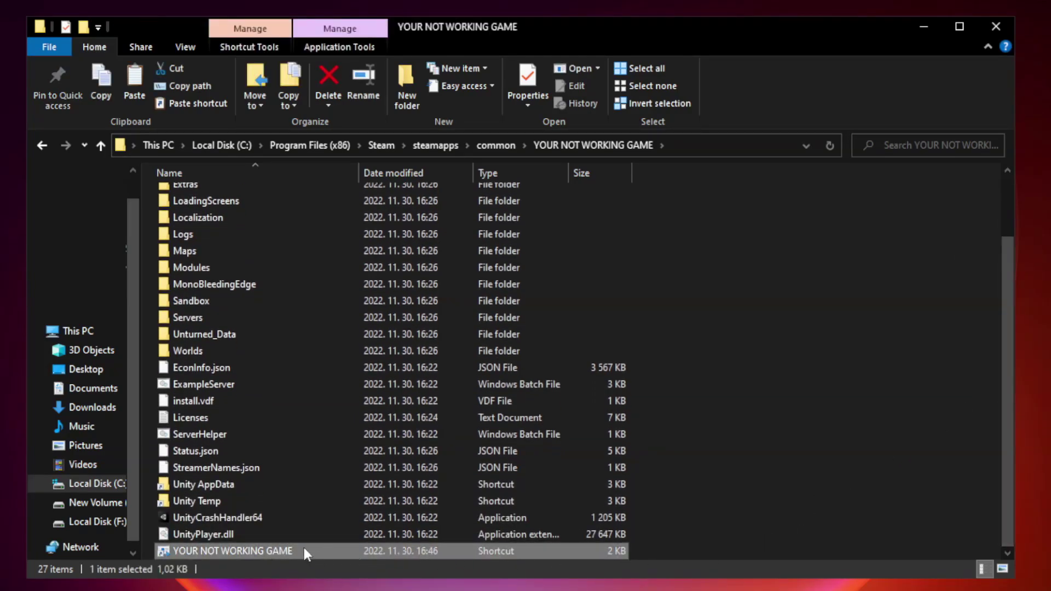
right_click(356, 547)
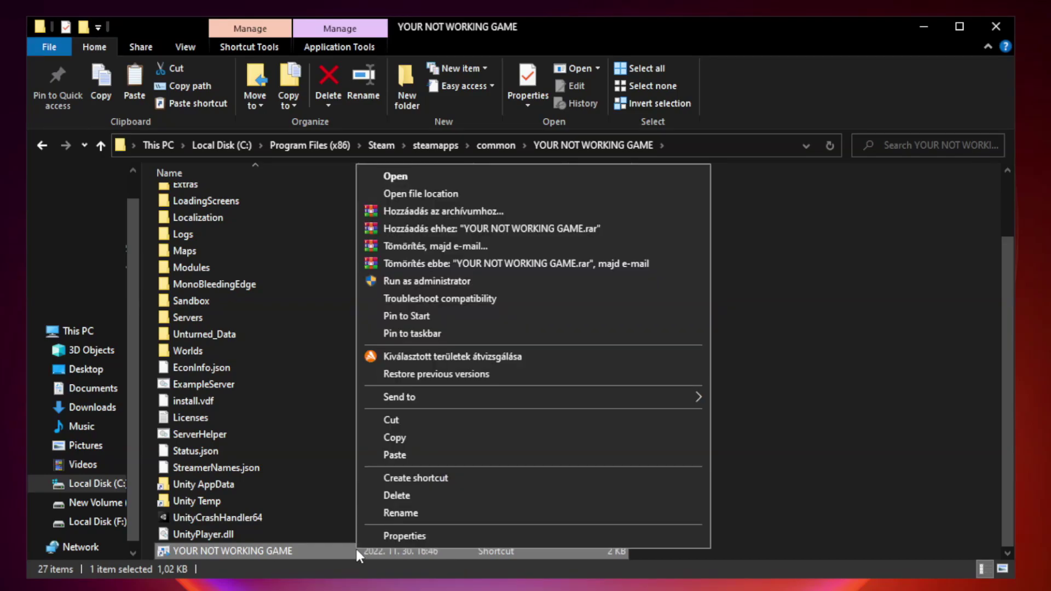
left_click(529, 536)
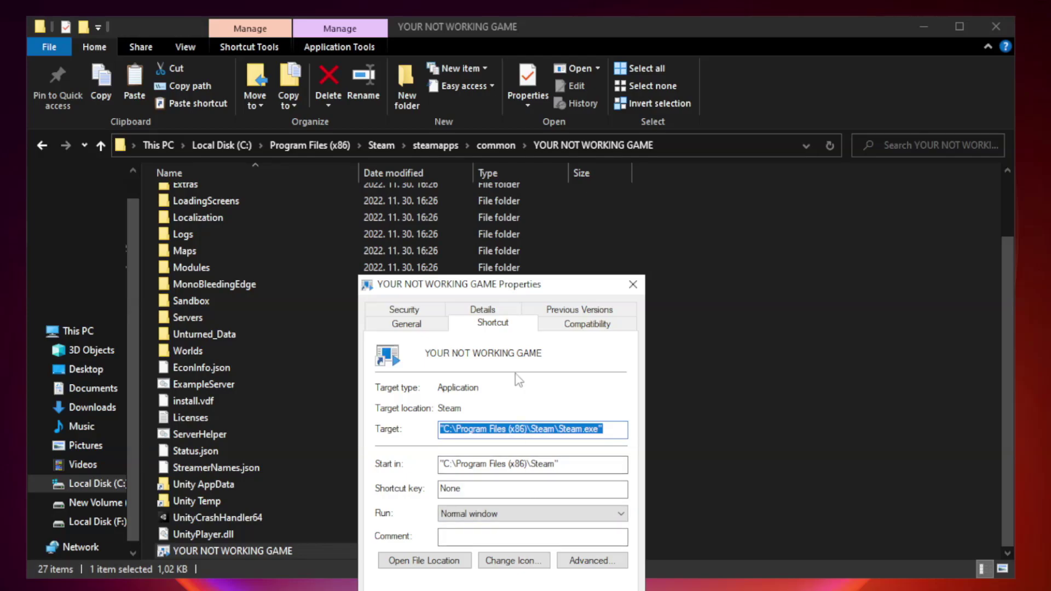
left_click_drag(520, 290, 522, 120)
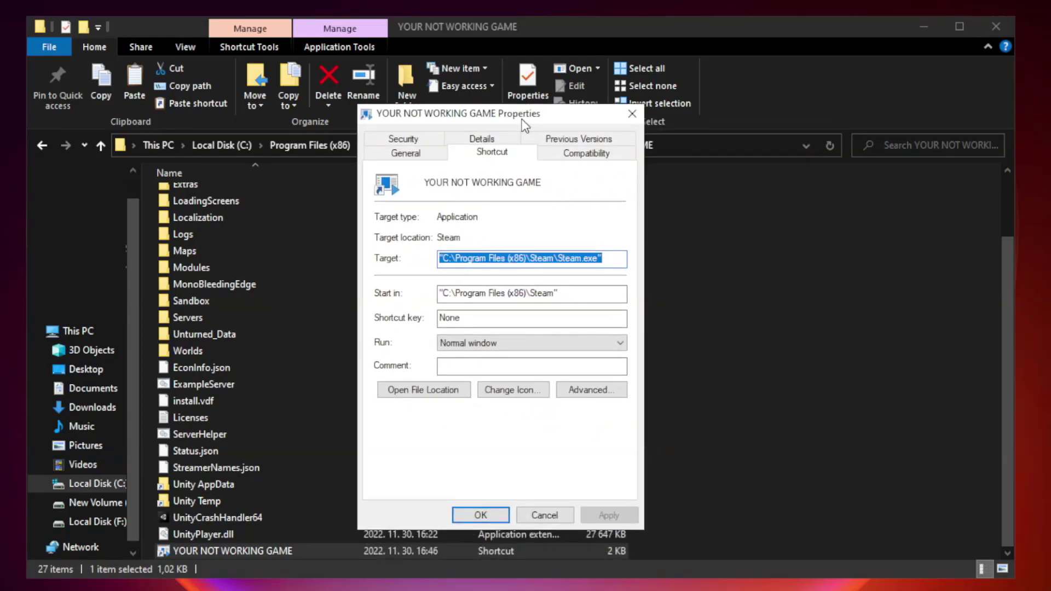
- Apply Windows 8 compatibility mode, disabled fullscreen optimizations and run as administrator to the shortcut
left_click(585, 159)
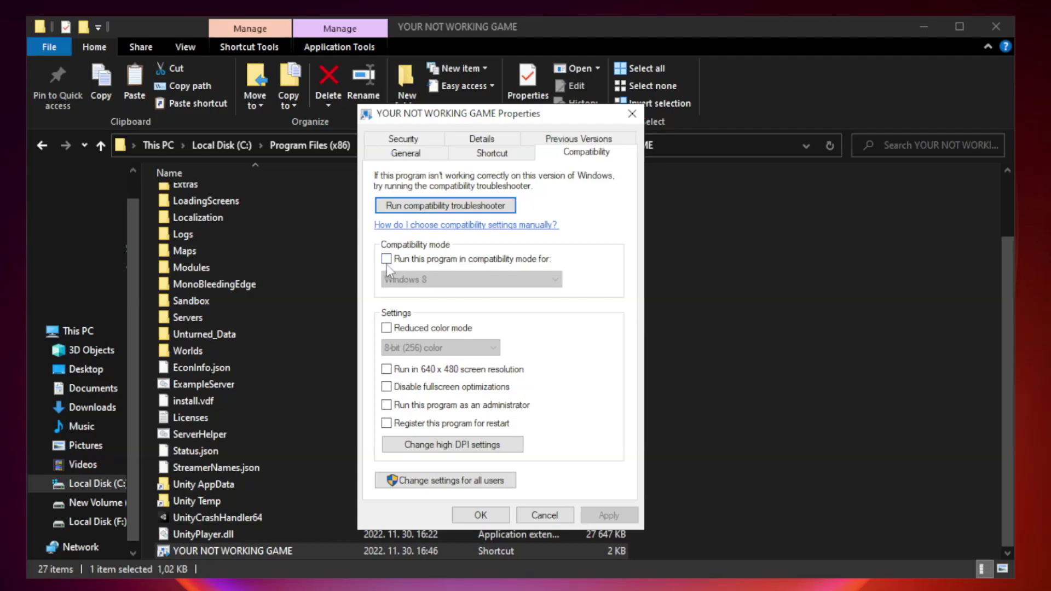
left_click(419, 260)
left_click(471, 280)
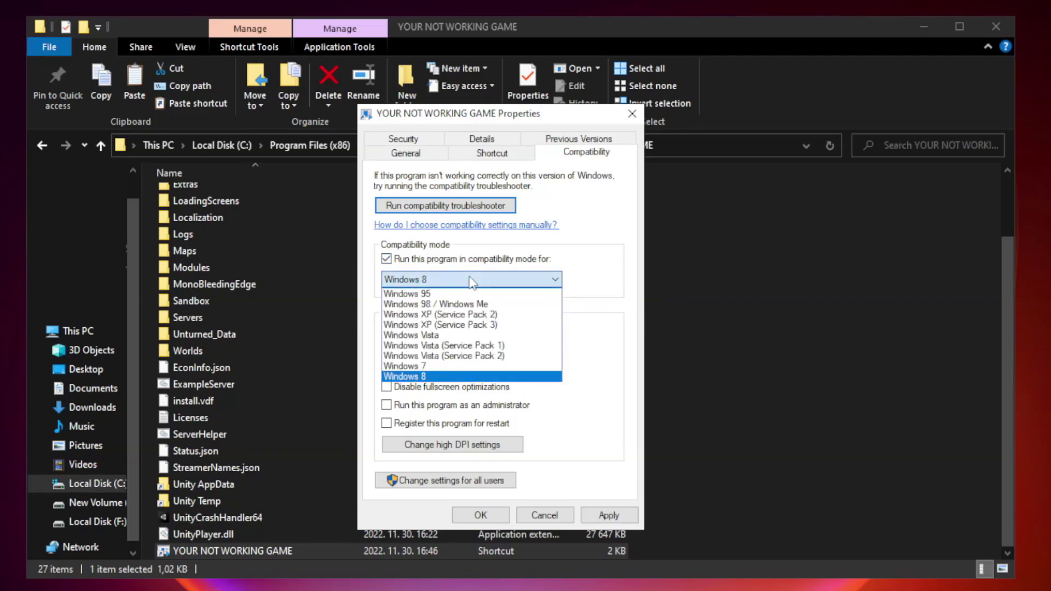
left_click(445, 377)
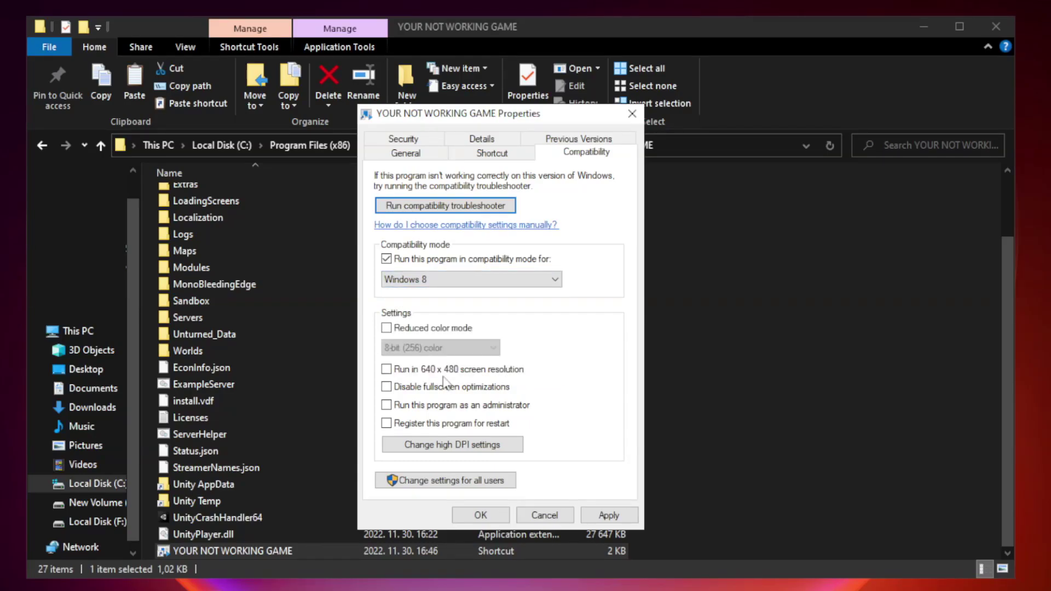
left_click(412, 393)
left_click(414, 412)
left_click(607, 516)
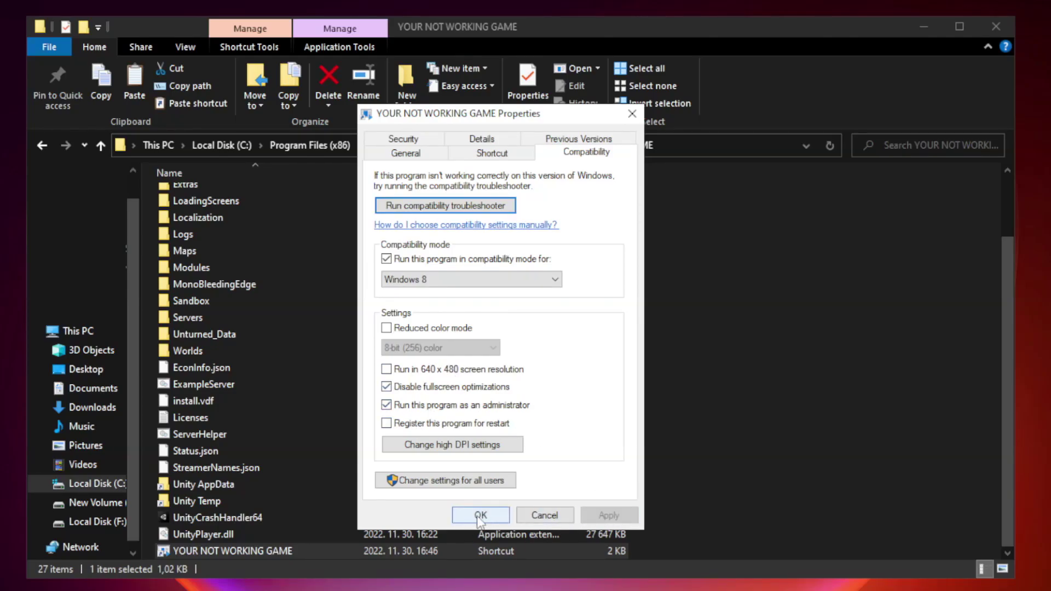
- Confirm and close the shortcut properties, then launch Task Manager from the Start button menu
left_click(480, 516)
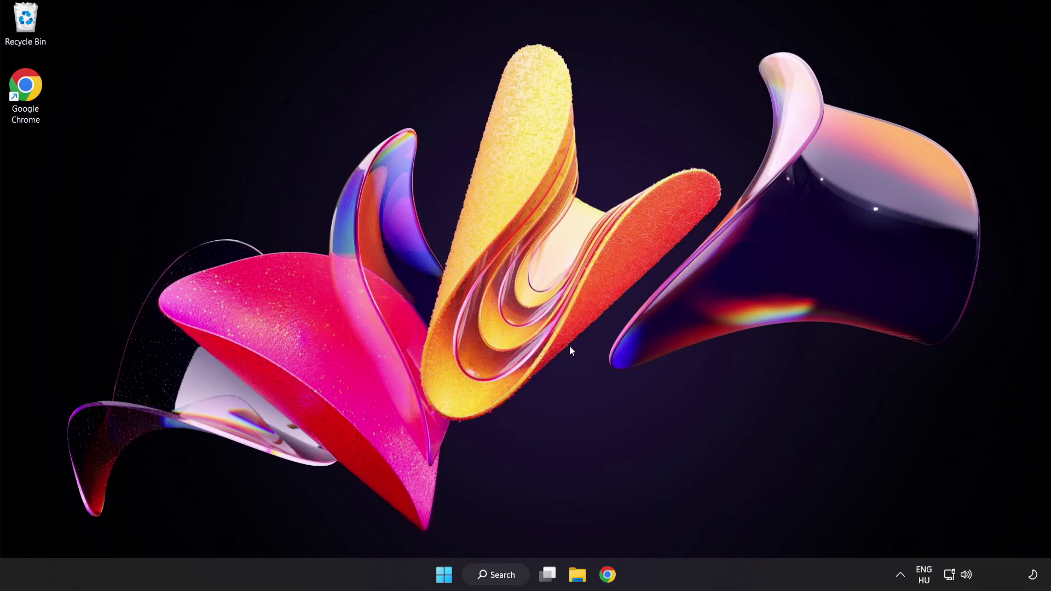
right_click(448, 578)
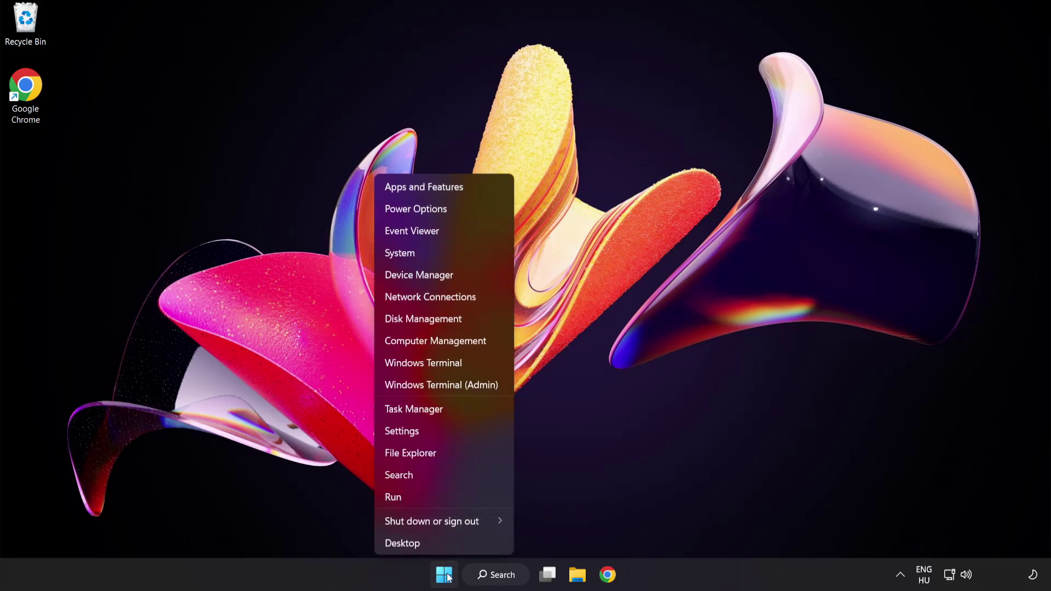
left_click(454, 410)
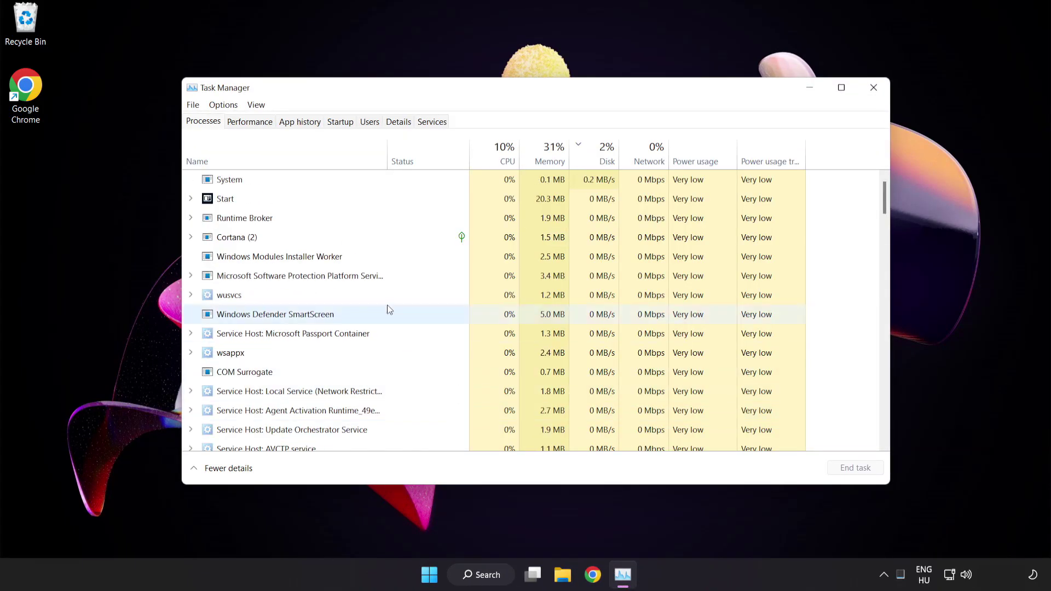
- Disable Cortana, Phone Link, Terminal and the Windows Security notification icon as startup apps
left_click(346, 123)
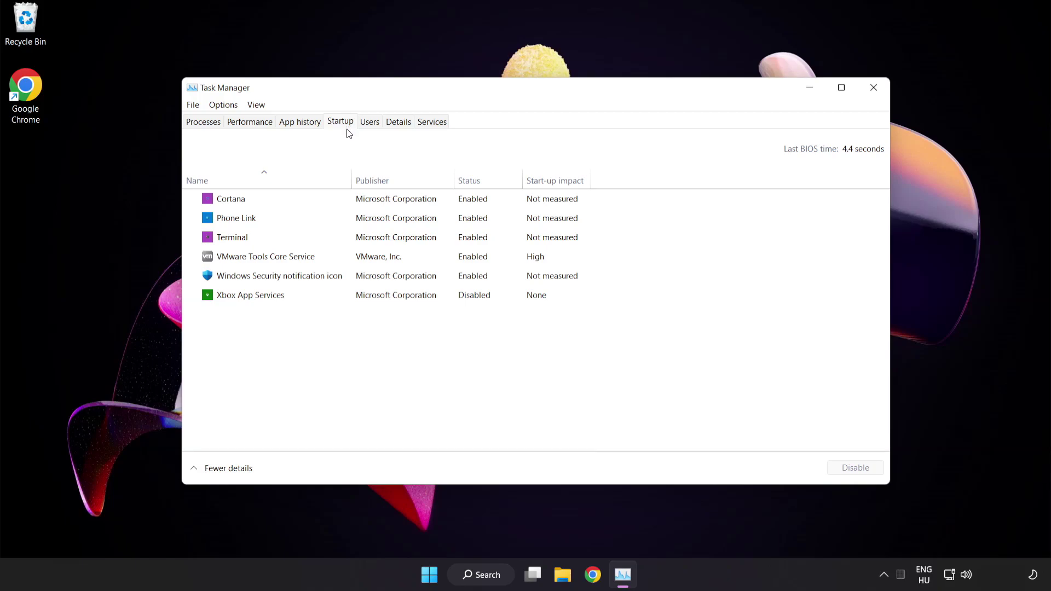
left_click(347, 205)
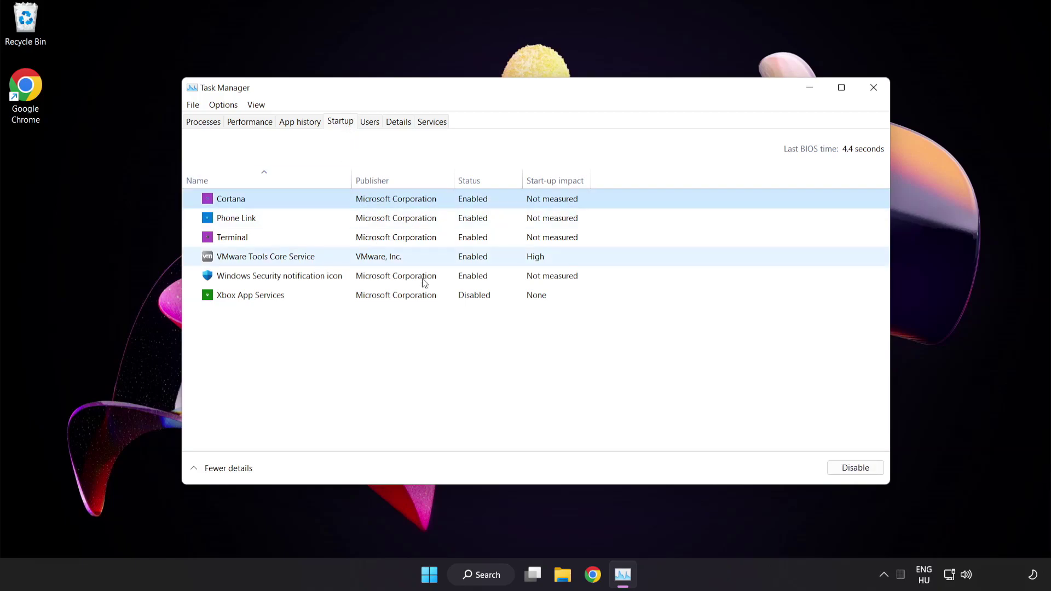
left_click(856, 468)
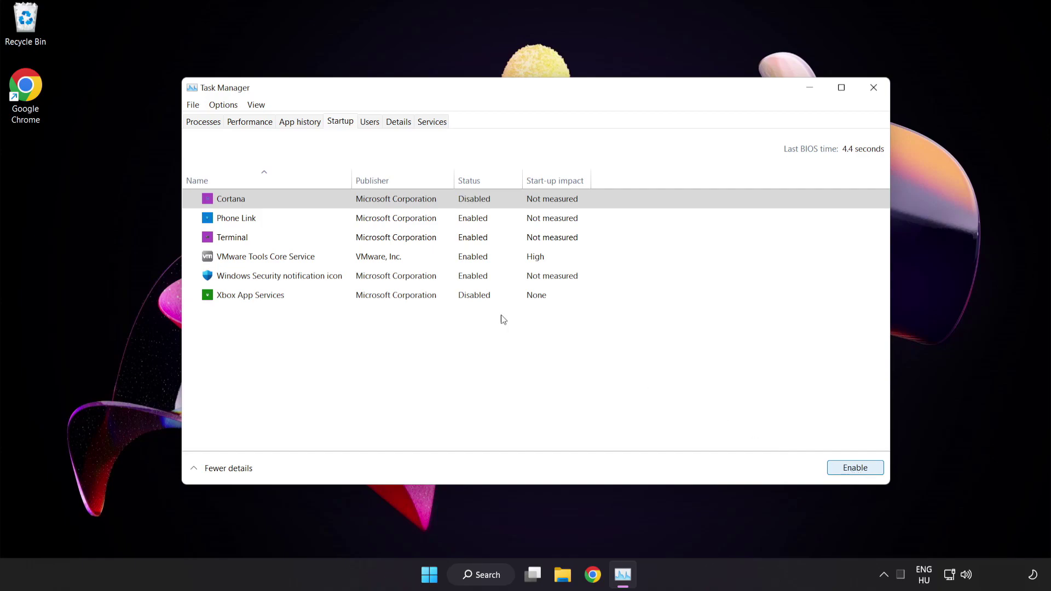
left_click(325, 218)
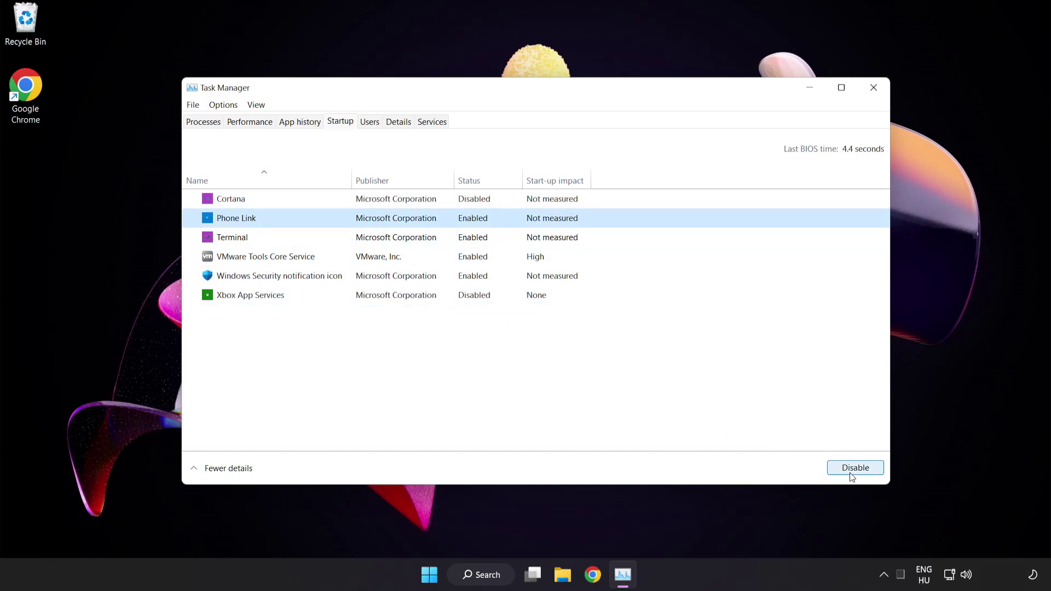
left_click(851, 474)
left_click(333, 239)
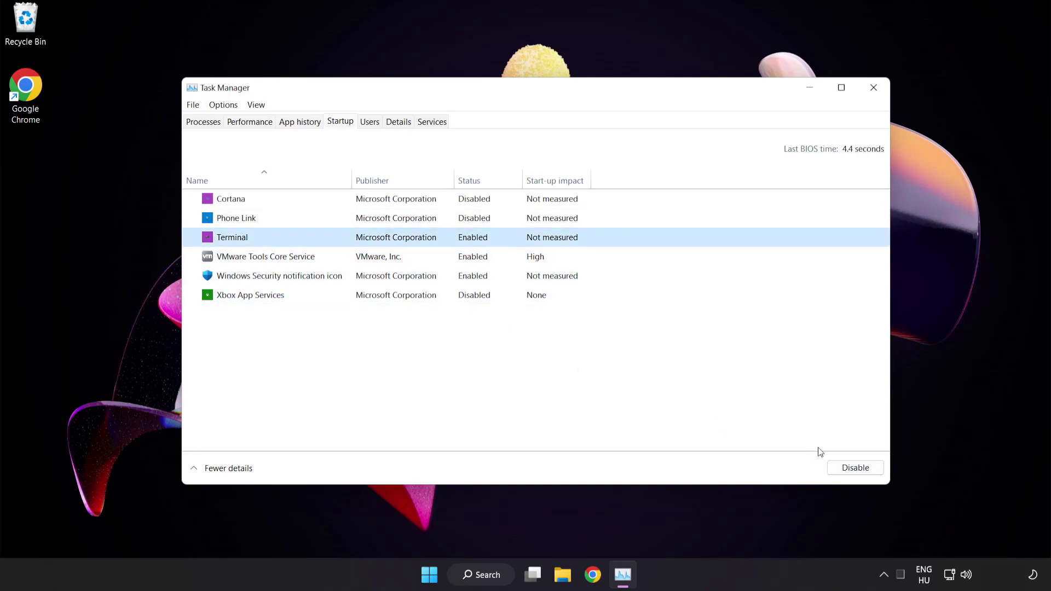
left_click(854, 468)
left_click(354, 276)
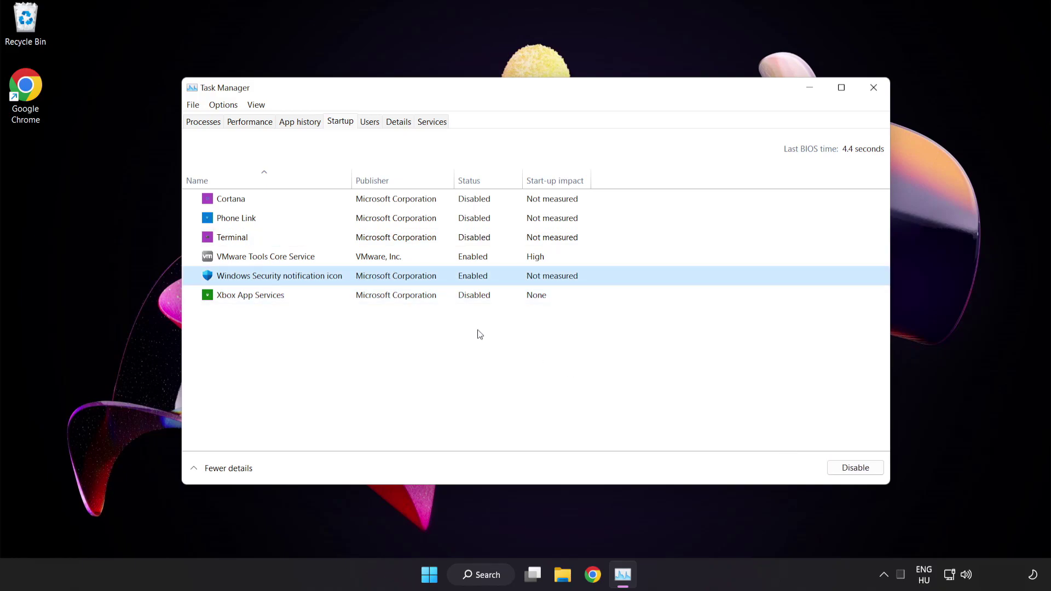
left_click(848, 473)
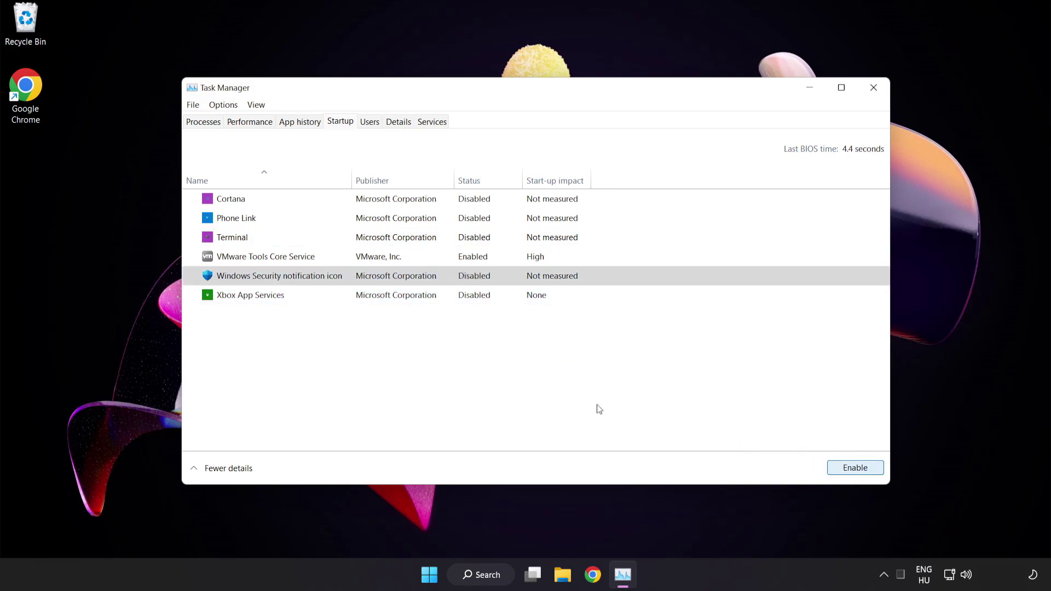
- Close Task Manager and launch Command Prompt as administrator from a 'cmd' search
left_click(874, 88)
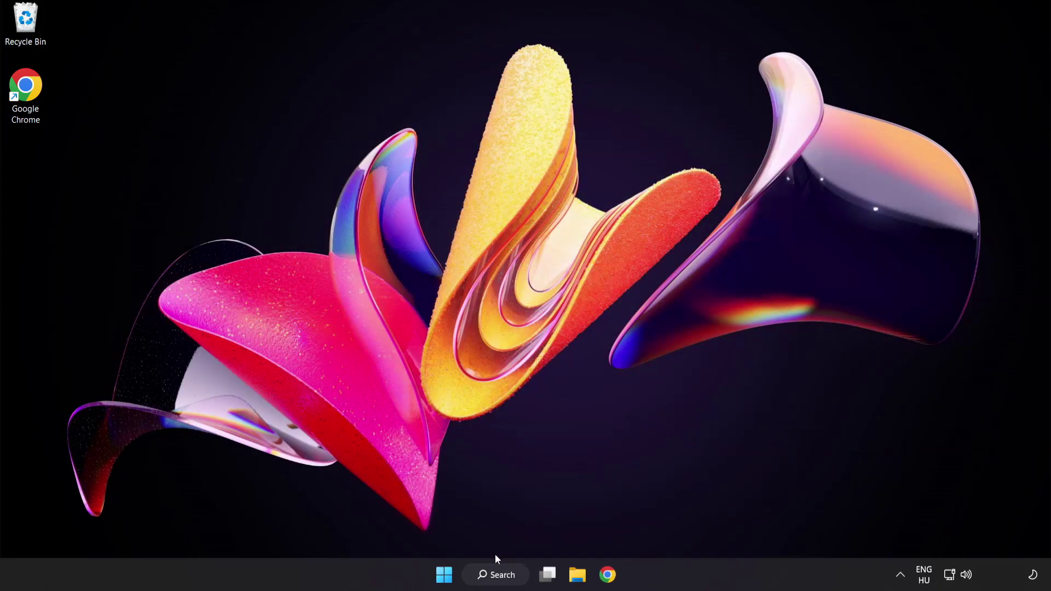
left_click(499, 575)
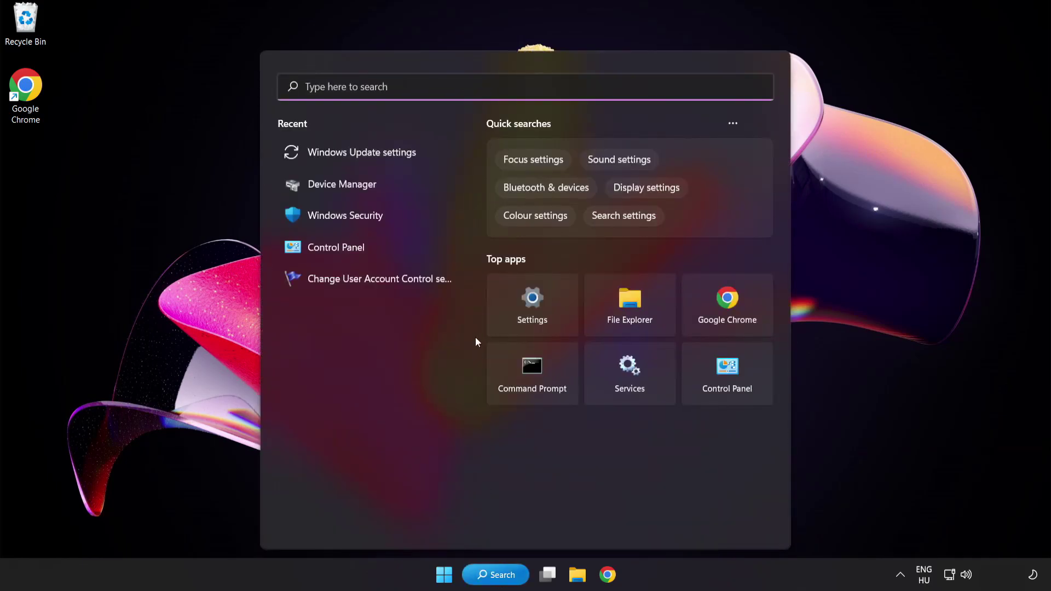
type("cmd")
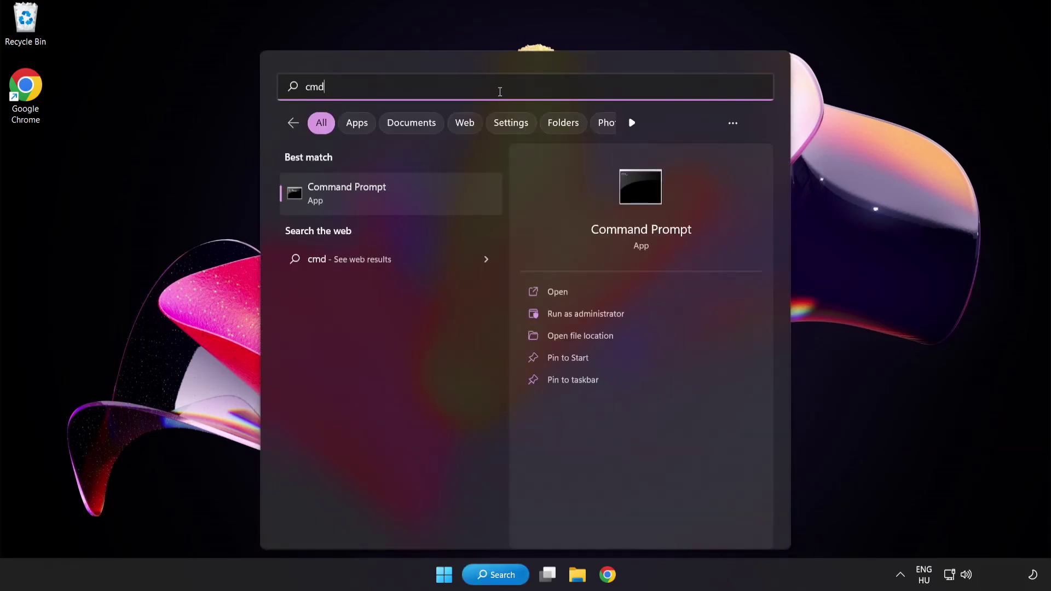
right_click(395, 201)
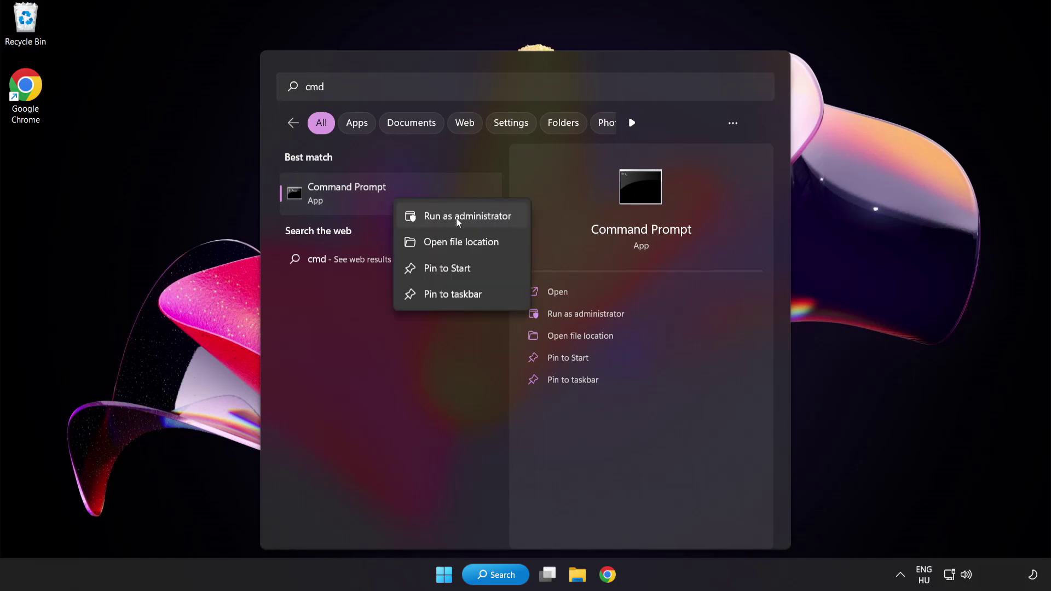
left_click(442, 219)
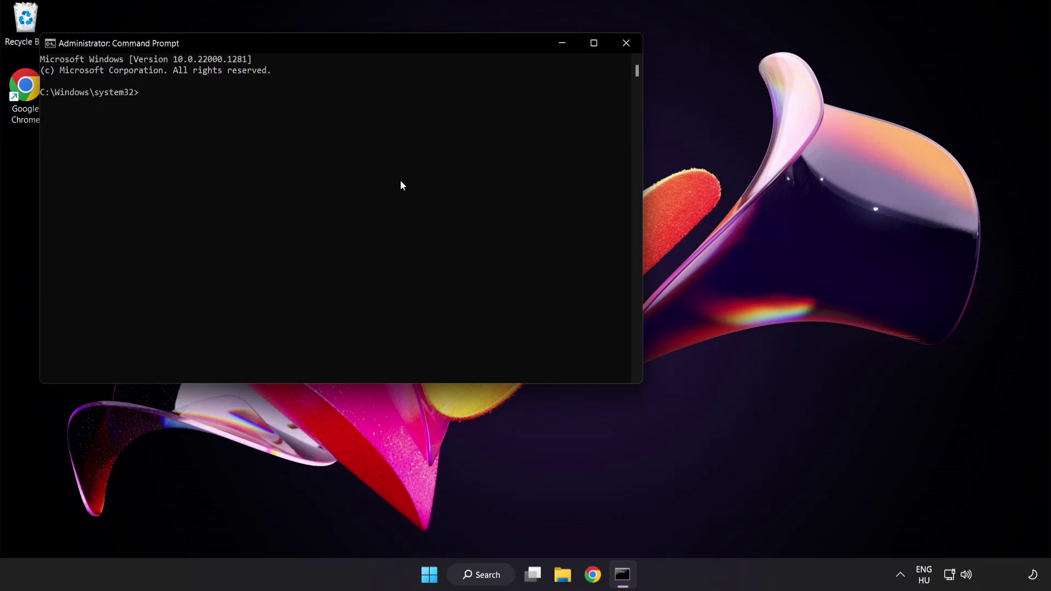
- Run sfc /scannow in the administrator Command Prompt
left_click_drag(299, 43, 456, 102)
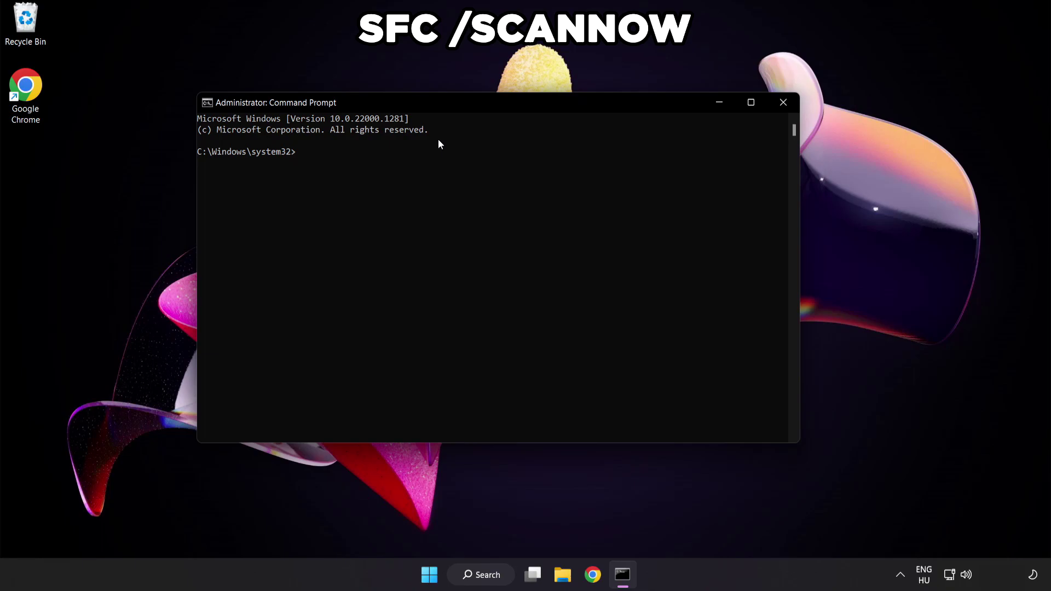
type("sfc /scannow")
key("Return")
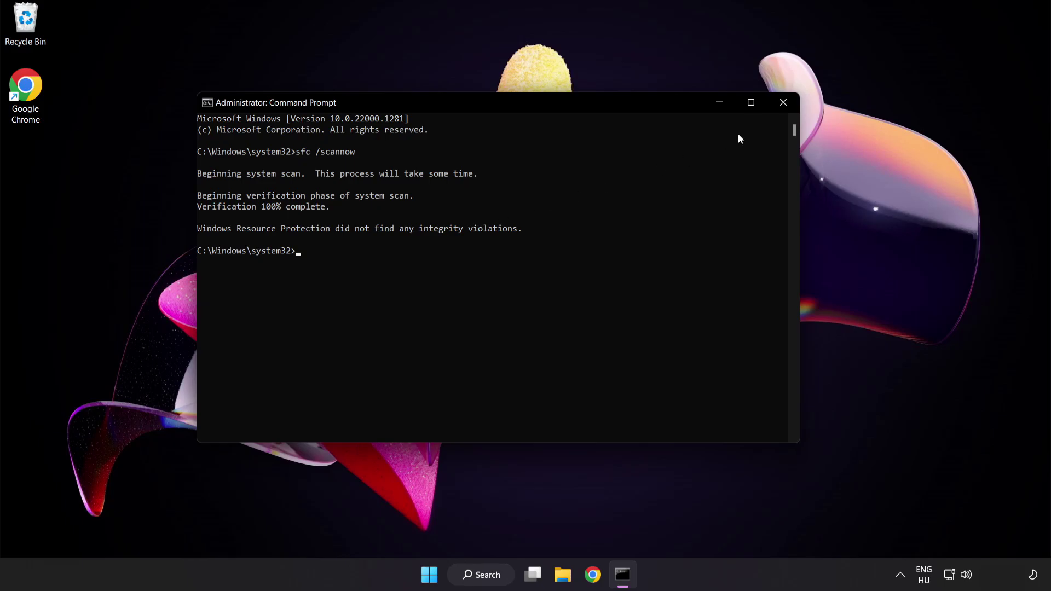
- Close Command Prompt and launch Windows Security by searching 'security'
left_click(782, 104)
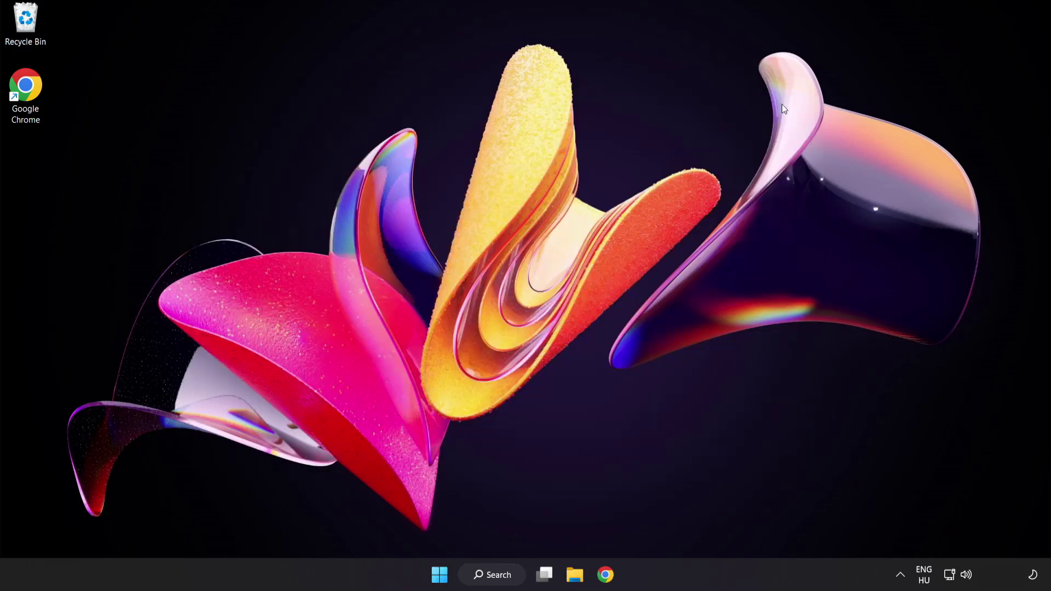
left_click(444, 574)
left_click(696, 528)
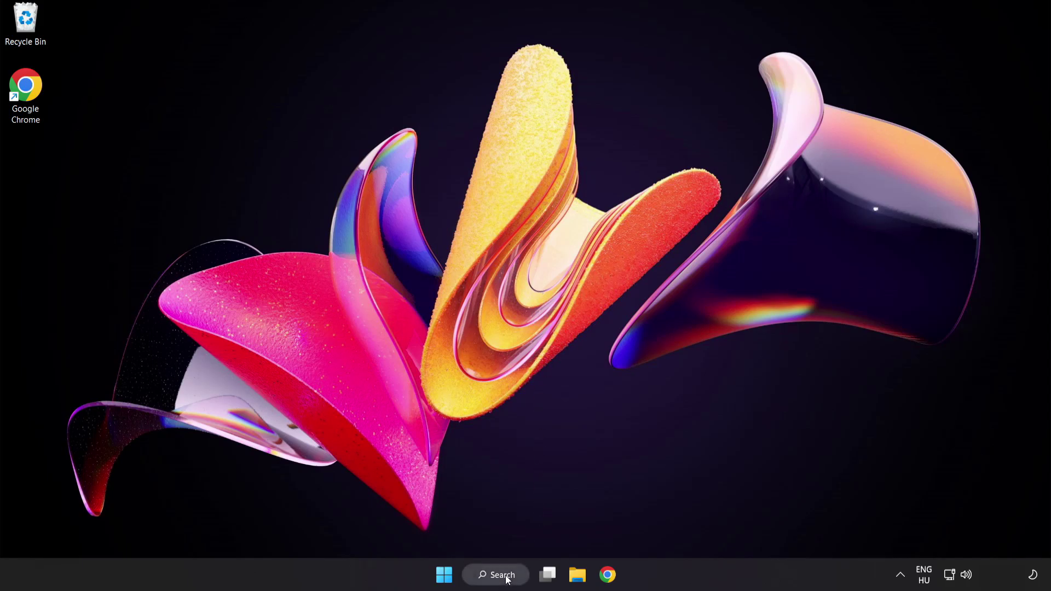
left_click(507, 579)
type("se")
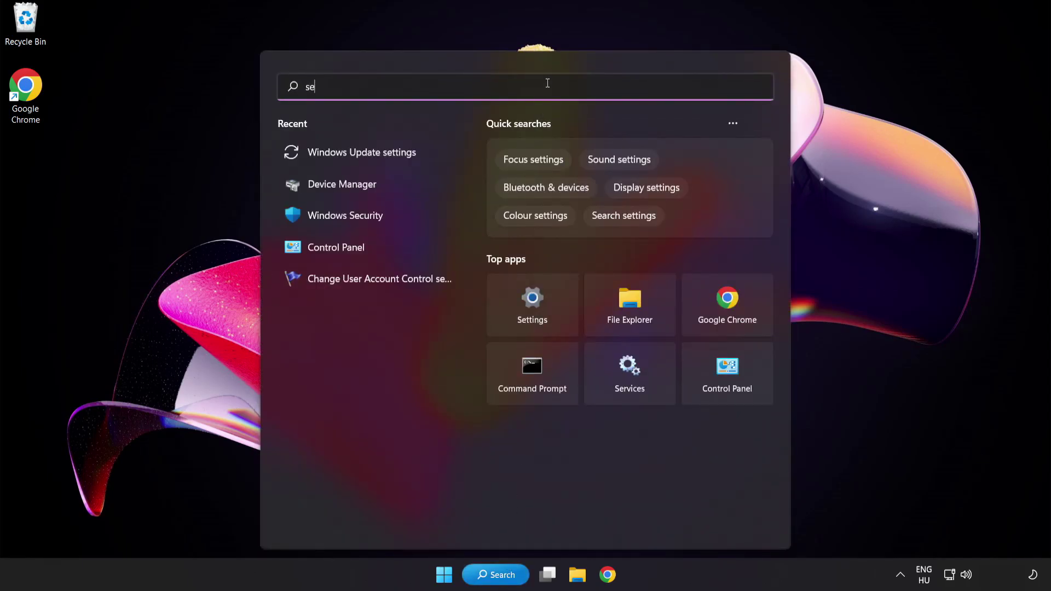
type("curity")
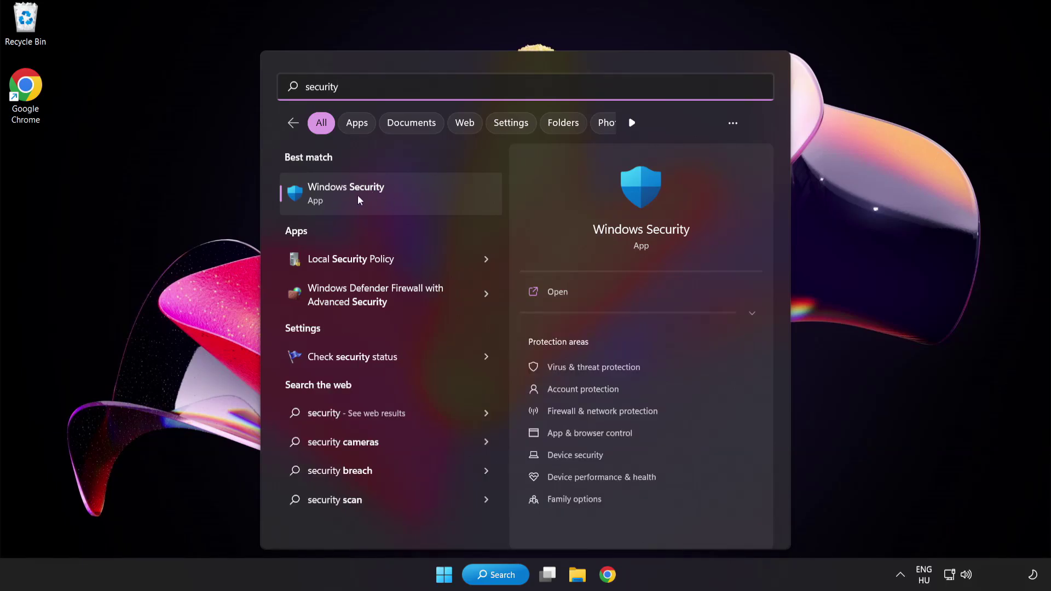
left_click(396, 193)
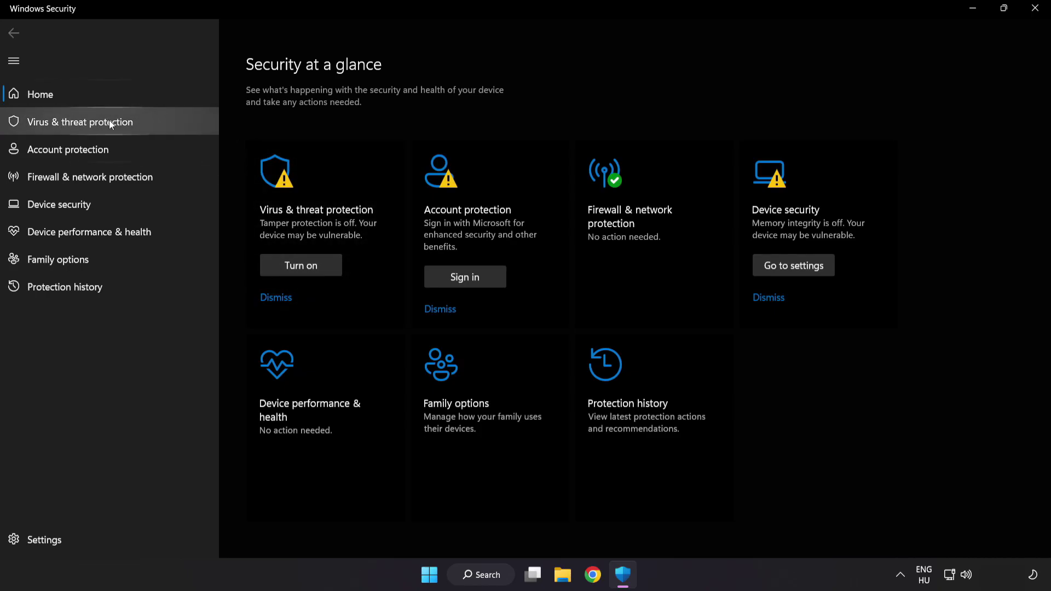
- Go to Virus & threat protection settings and open the Defender exclusions list
left_click(162, 125)
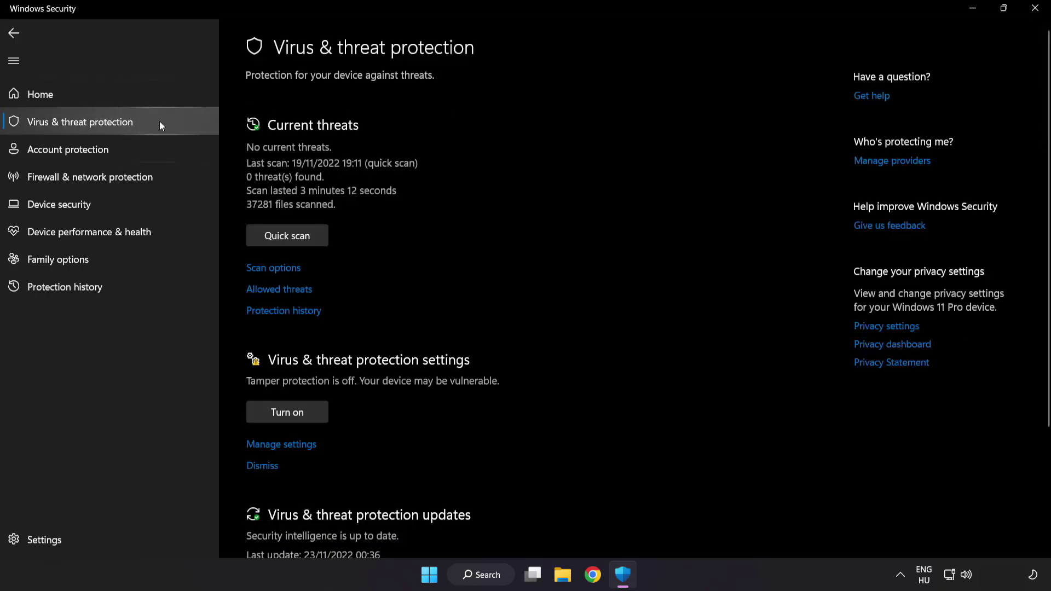
scroll(663, 158, "down", 3)
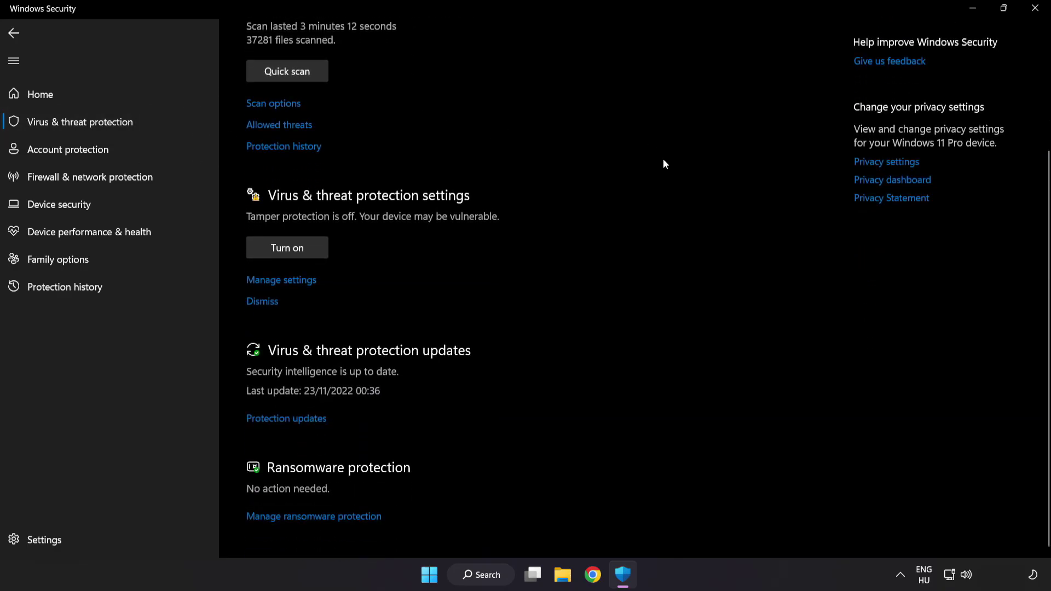
left_click(289, 281)
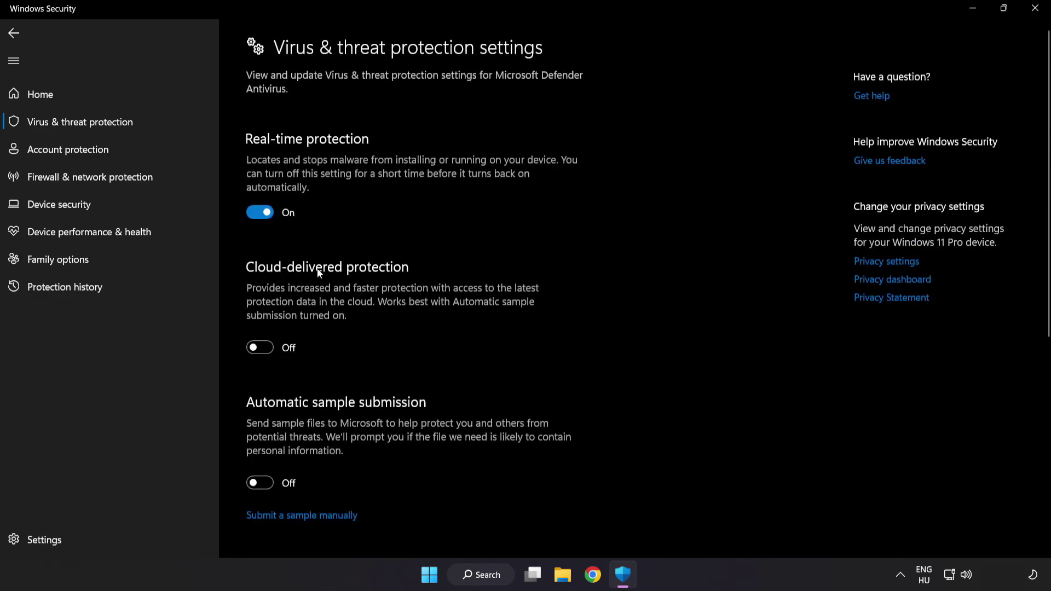
scroll(607, 284, "down", 6)
scroll(611, 285, "down", 1)
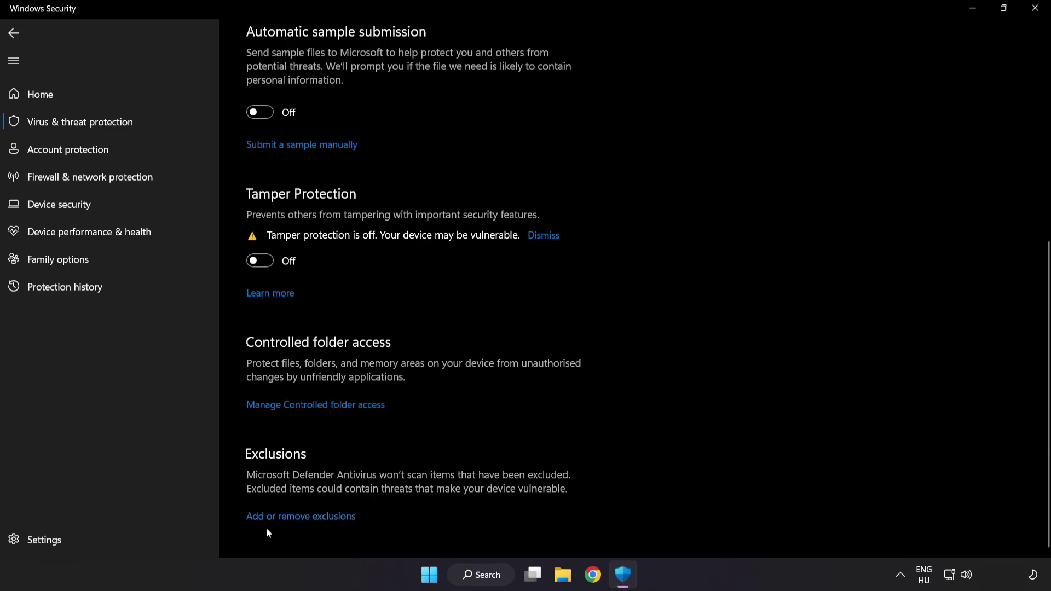
left_click(310, 519)
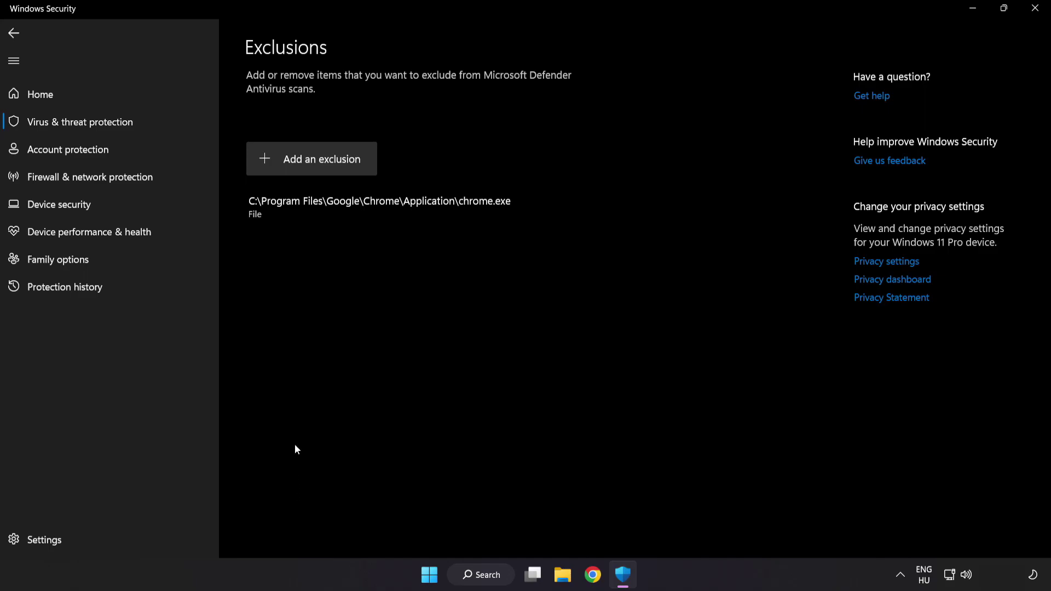
- Choose a File exclusion and go up to This PC in the file picker
left_click(314, 171)
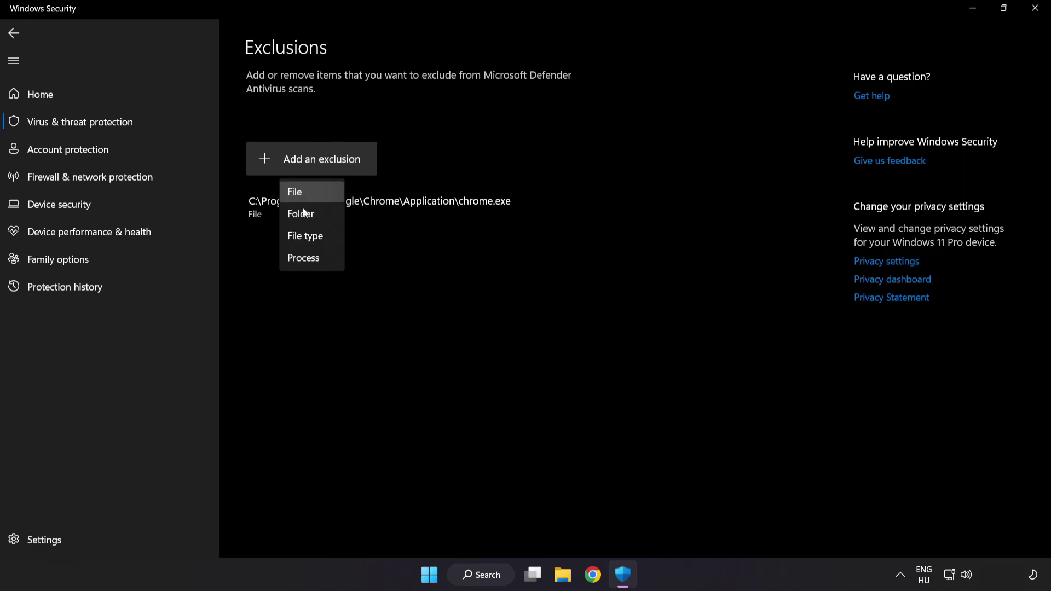
left_click(307, 193)
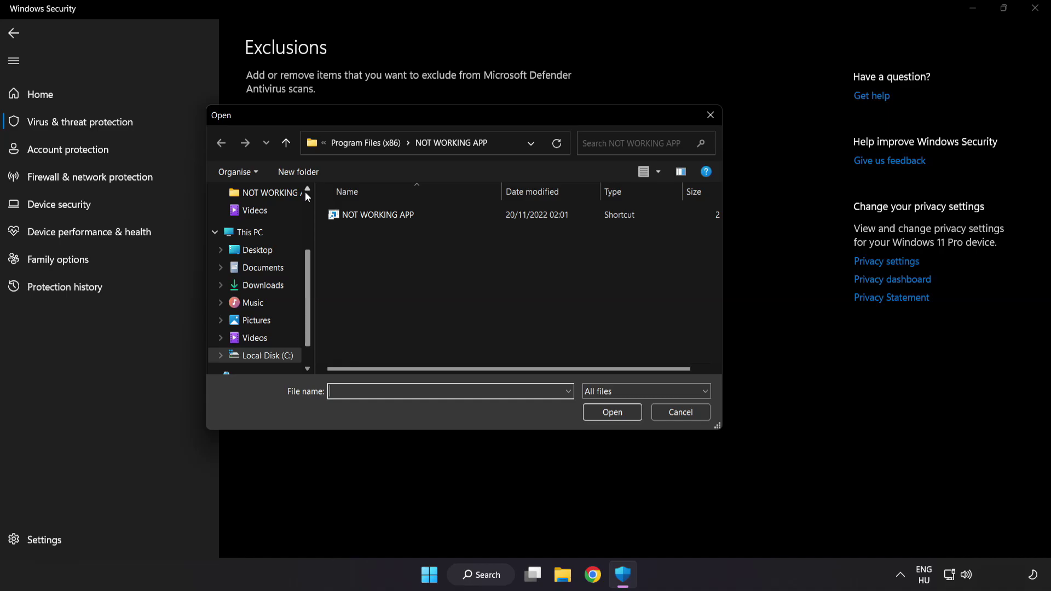
left_click(337, 146)
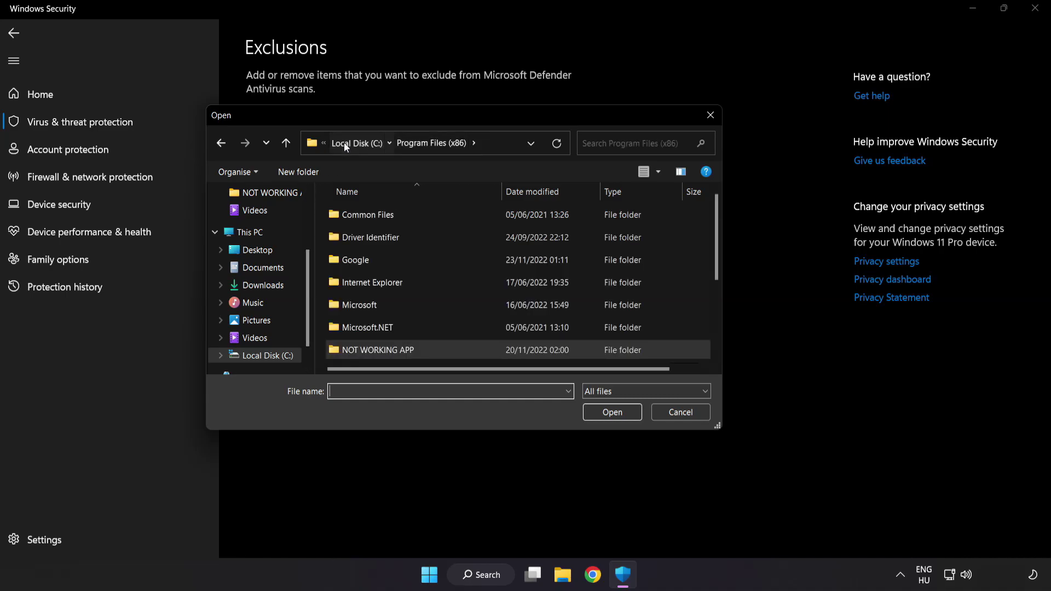
left_click(344, 143)
left_click(347, 143)
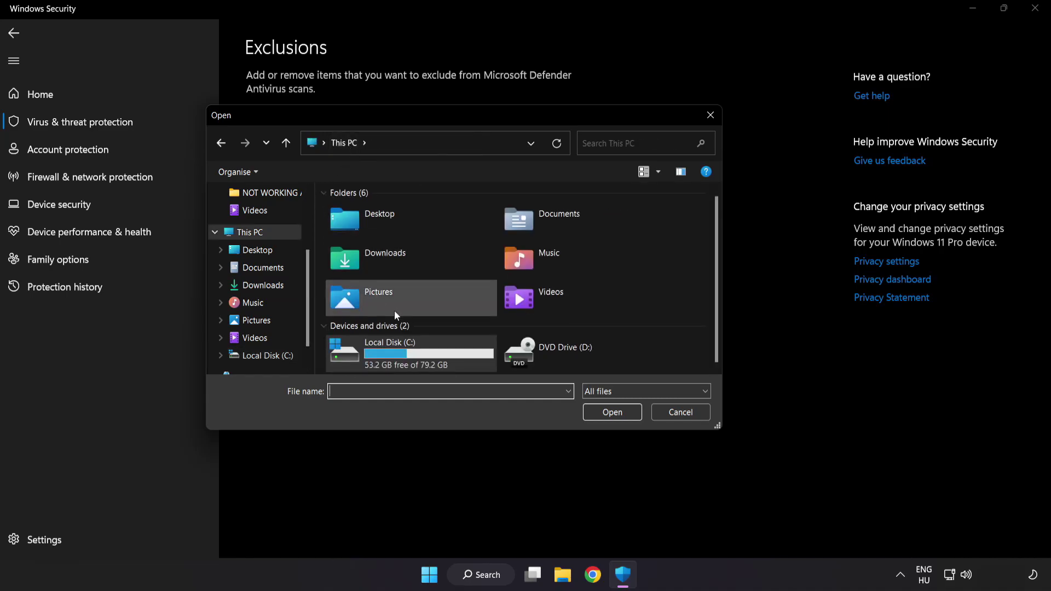
- Add the NOT WORKING APP shortcut from C:\Program Files (x86)\NOT WORKING APP as an exclusion
double_click(392, 357)
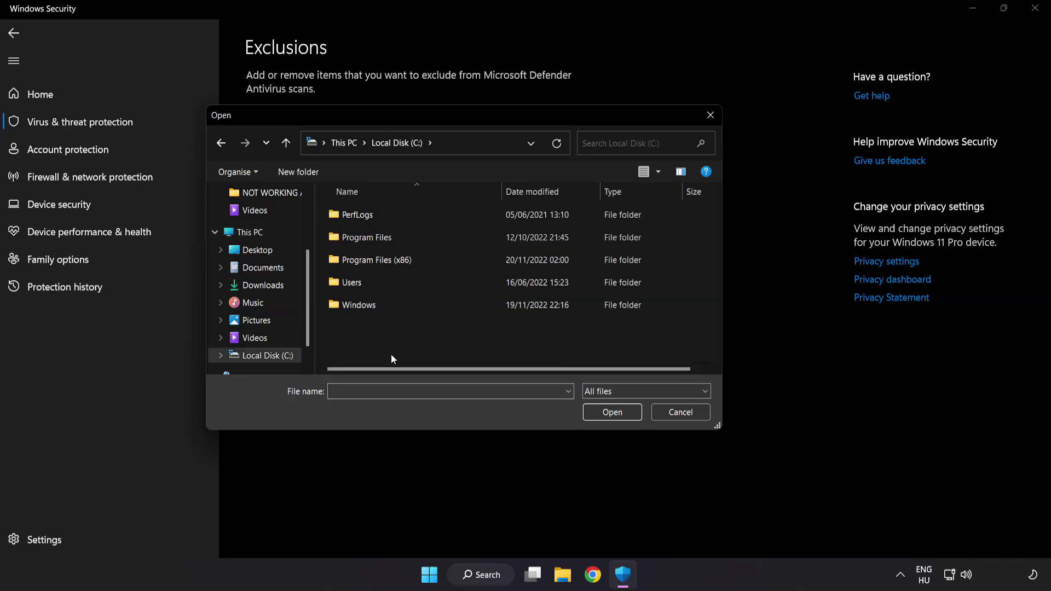
double_click(404, 259)
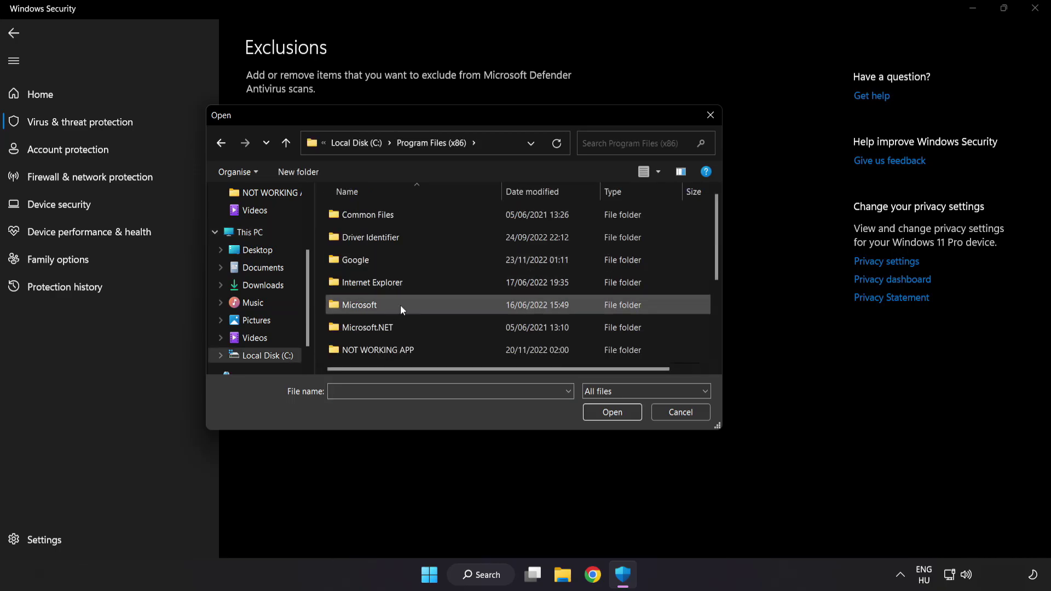
scroll(389, 351, "down", 1)
left_click(378, 286)
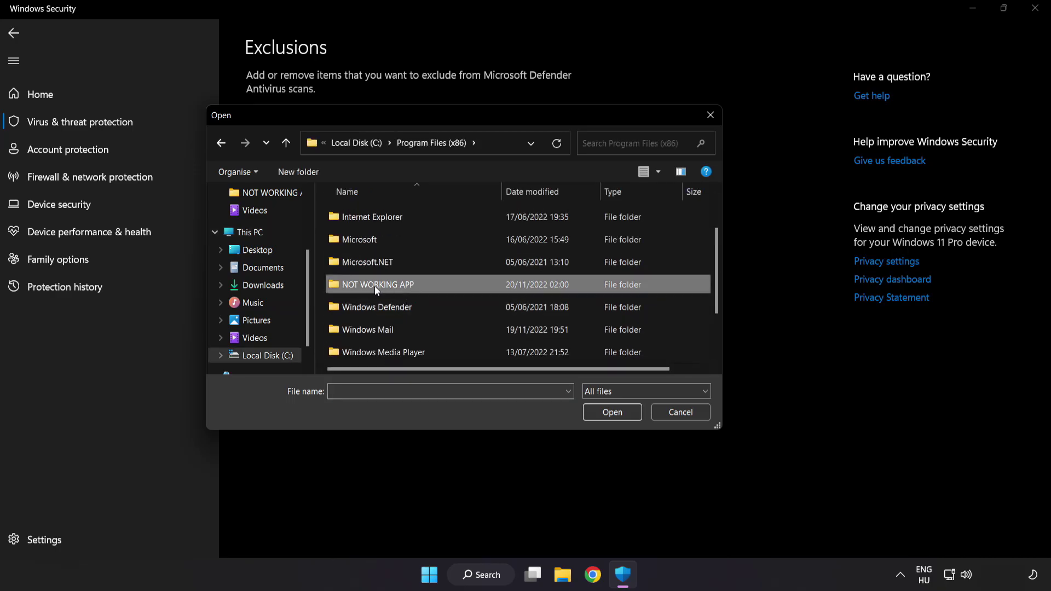
double_click(418, 285)
left_click(399, 221)
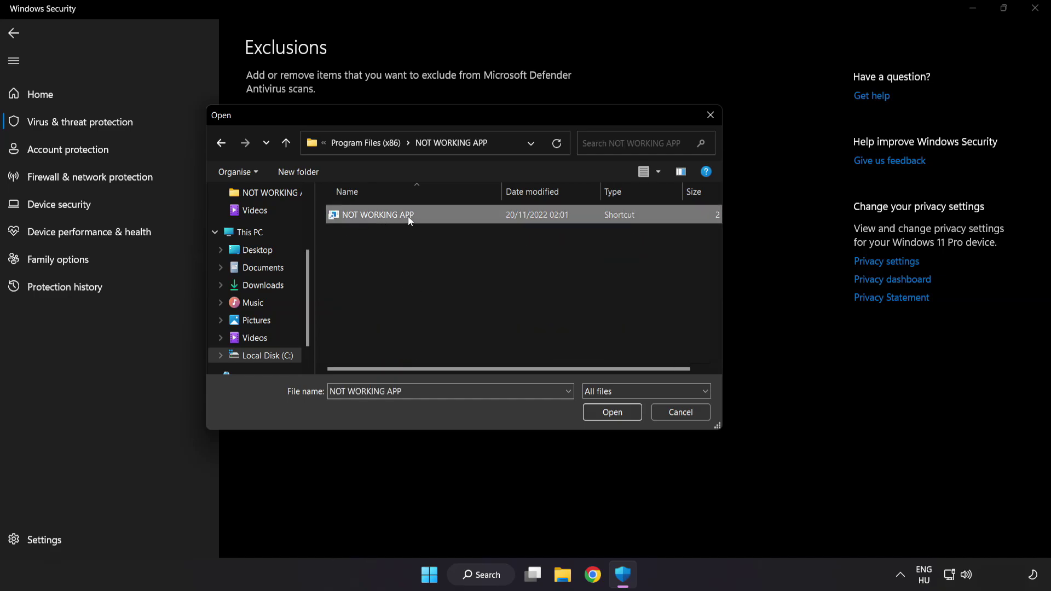
left_click(613, 413)
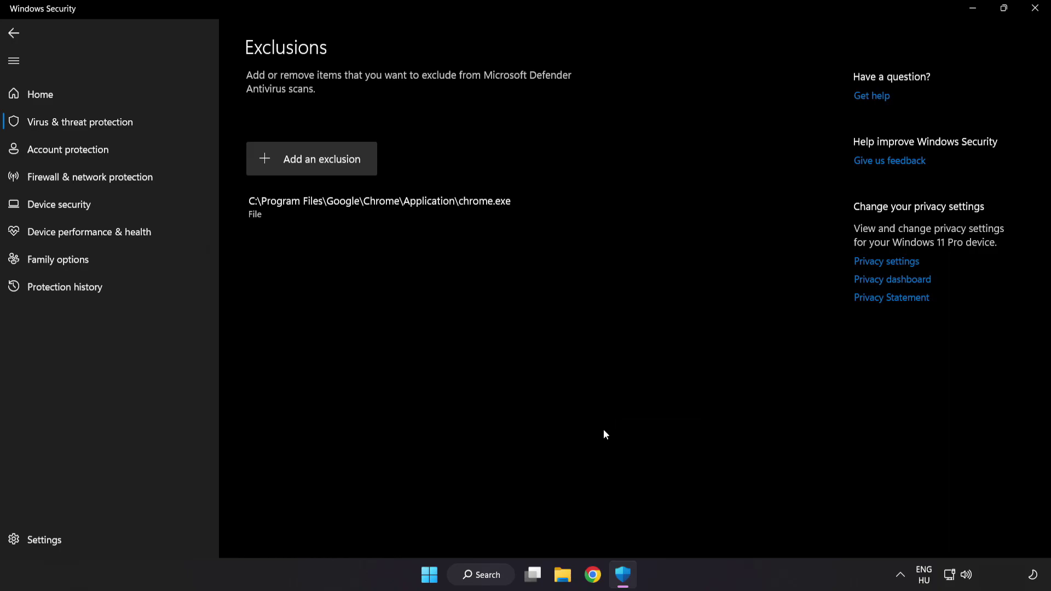
- Close Windows Security and show the Start menu power options, including Restart
left_click(1032, 17)
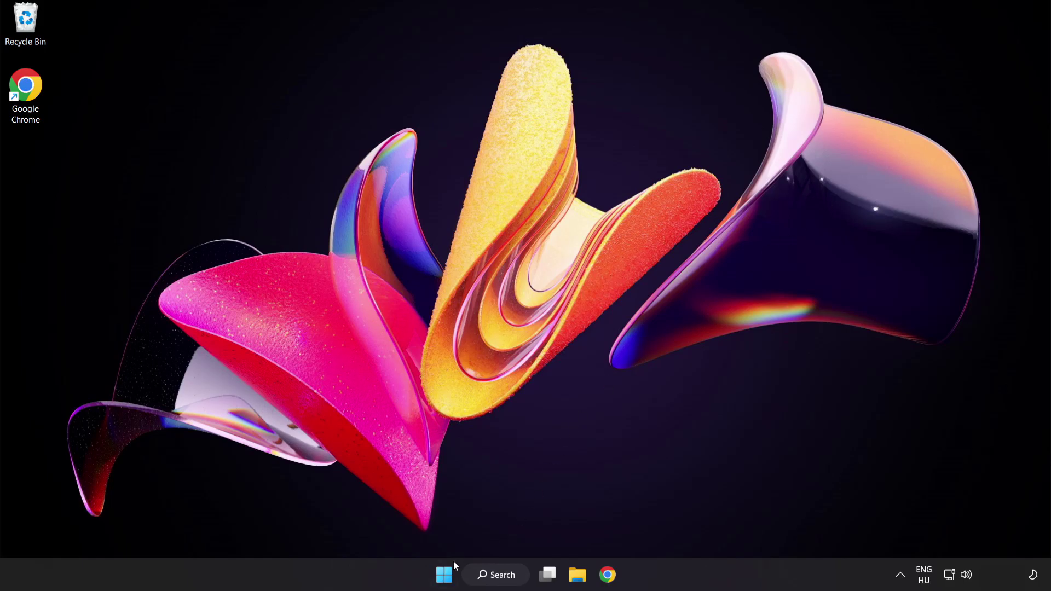
left_click(446, 572)
left_click(696, 528)
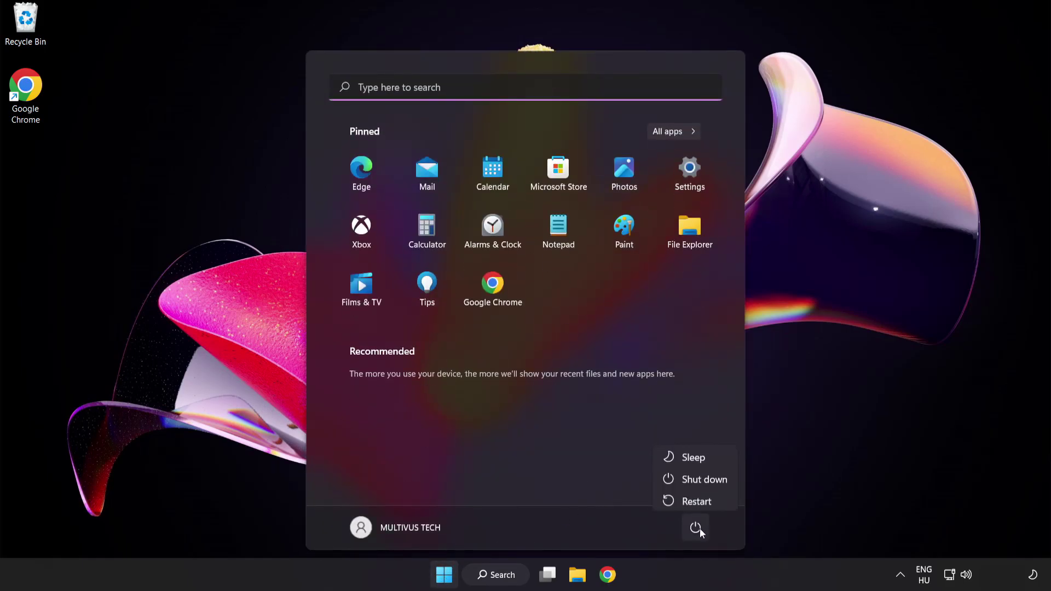